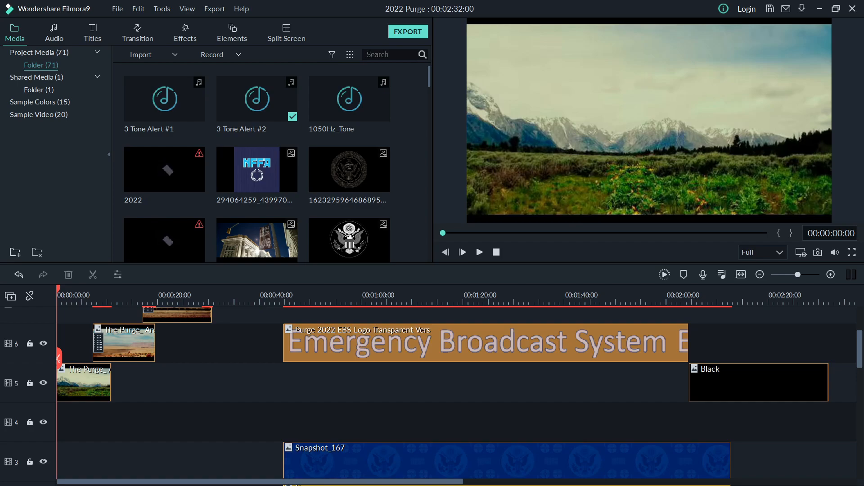
# Examine the clips on all video and audio tracks, including the Emergency Broadcast System section around 00:00:52:05.
pyautogui.scroll(-1, 450, 396)
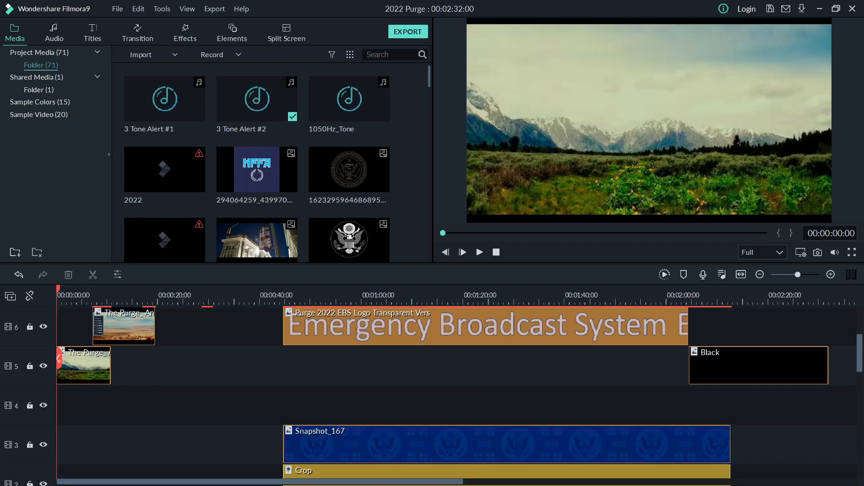
pyautogui.click(321, 358)
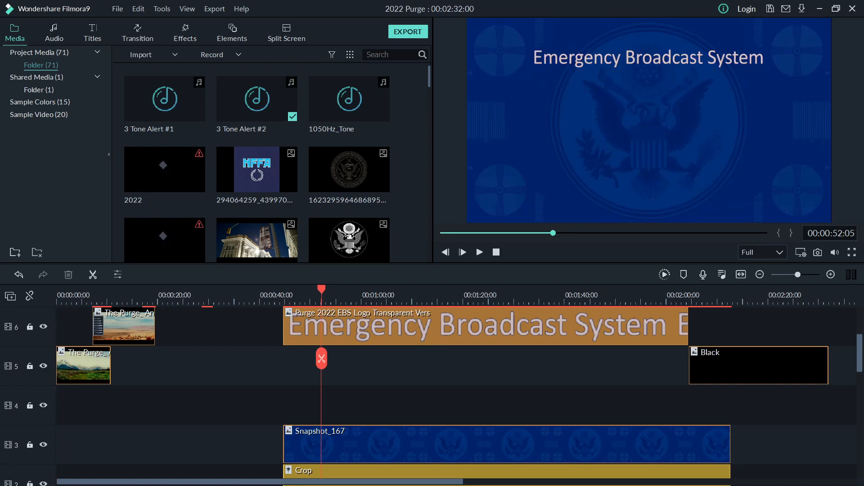
pyautogui.scroll(3, 321, 359)
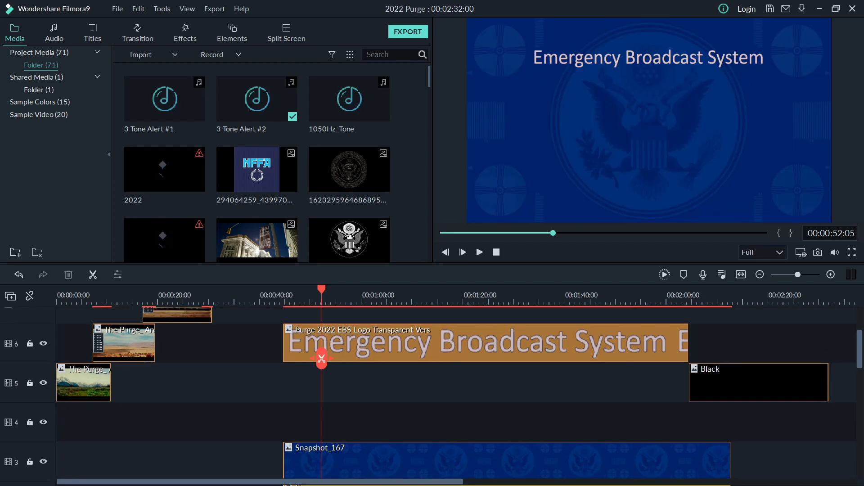
pyautogui.scroll(-8, 321, 359)
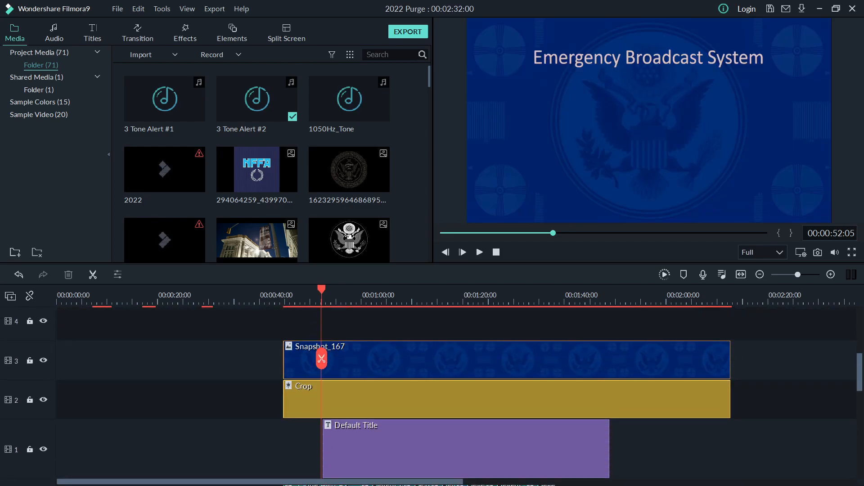
pyautogui.scroll(-5, 321, 358)
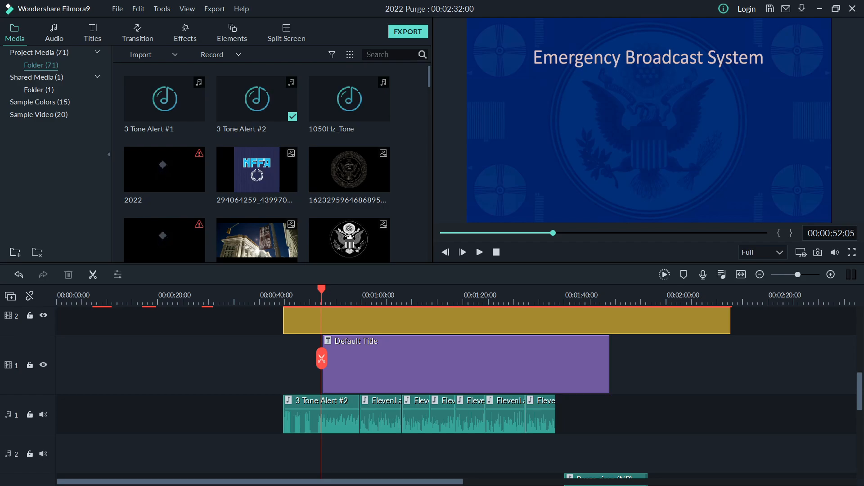
pyautogui.scroll(5, 450, 392)
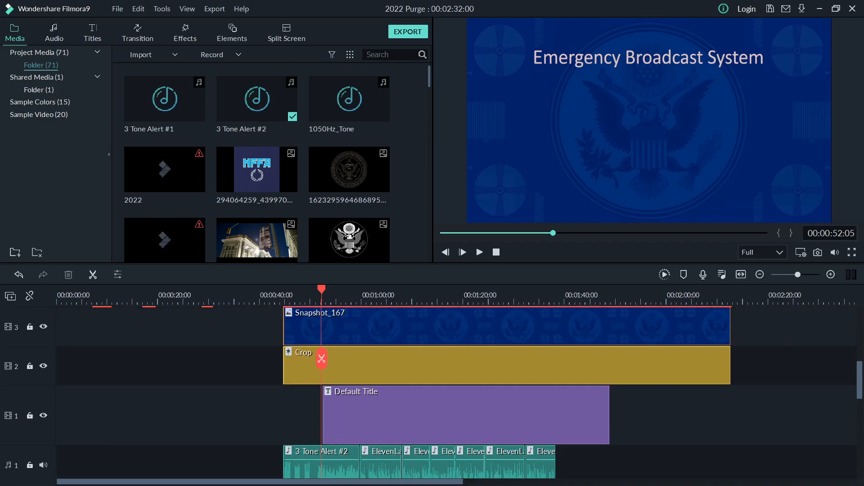
pyautogui.scroll(3, 450, 392)
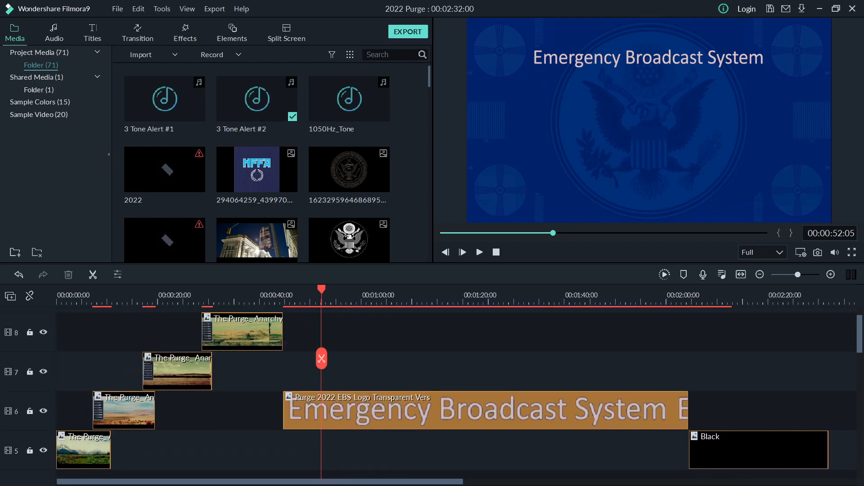
pyautogui.press('Escape')
pyautogui.scroll(1, 450, 392)
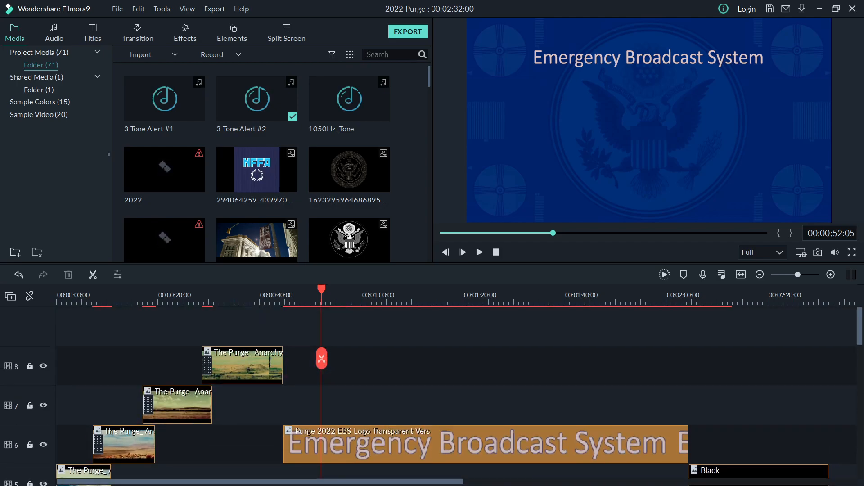
pyautogui.scroll(-1, 450, 392)
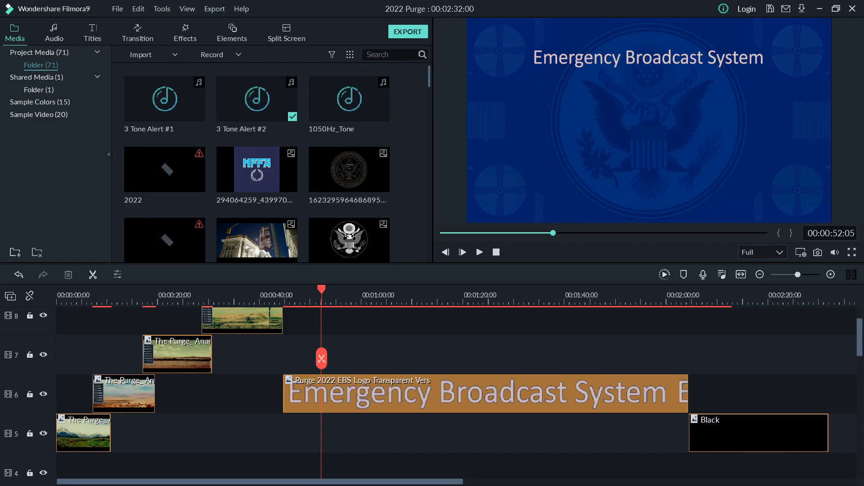
pyautogui.scroll(-5, 321, 358)
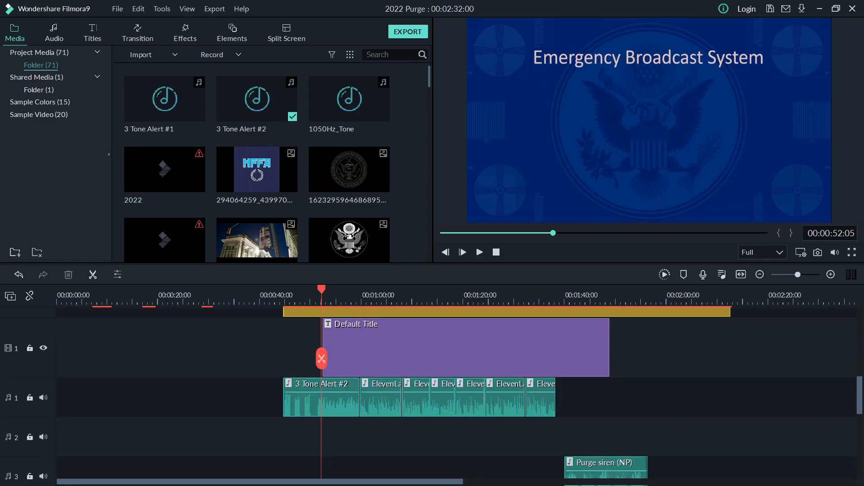
# Play part of the Purge siren (NP) clip on audio track 3, stopping at about 00:01:46:09.
pyautogui.scroll(-3, 321, 359)
pyautogui.moveTo(321, 358); pyautogui.dragTo(565, 358)
pyautogui.press('space')
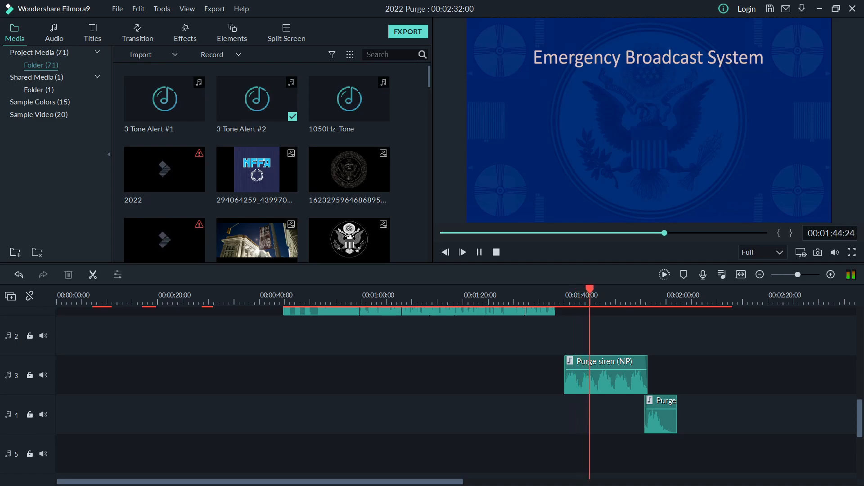
pyautogui.press('space')
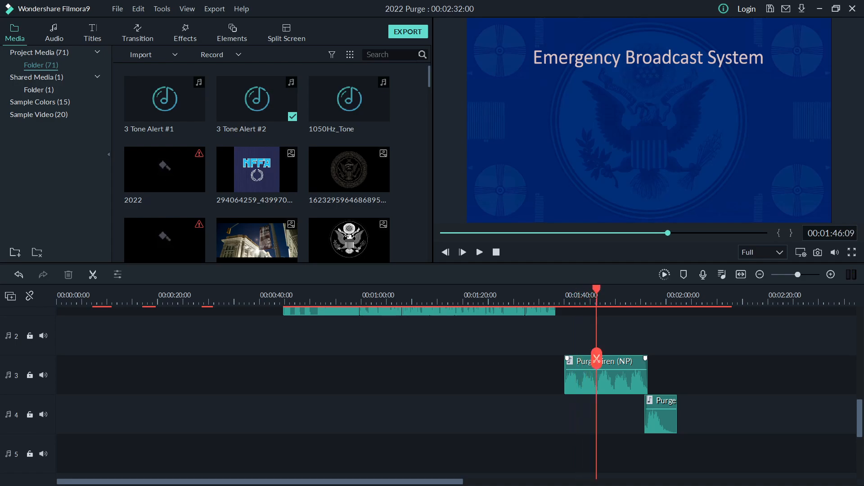
# Look over the remaining audio tracks below the siren clips, returning to the upper video tracks.
pyautogui.scroll(2, 597, 359)
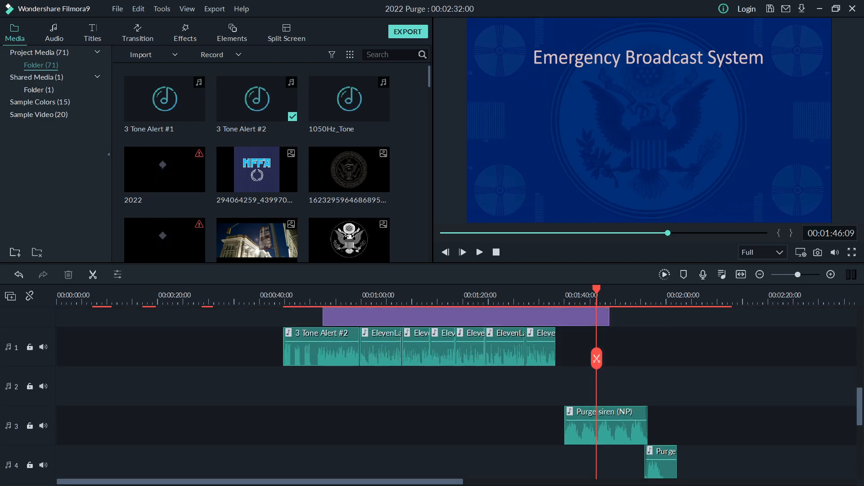
pyautogui.scroll(-3, 597, 359)
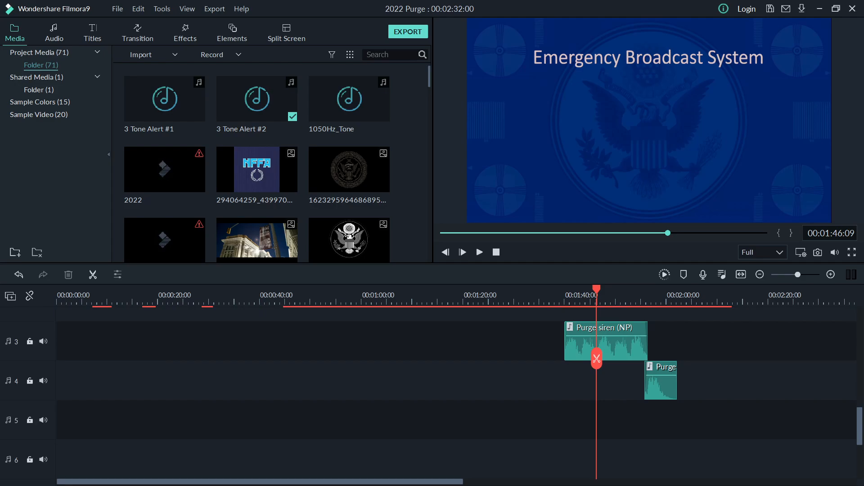
pyautogui.scroll(-2, 596, 359)
pyautogui.scroll(4, 596, 359)
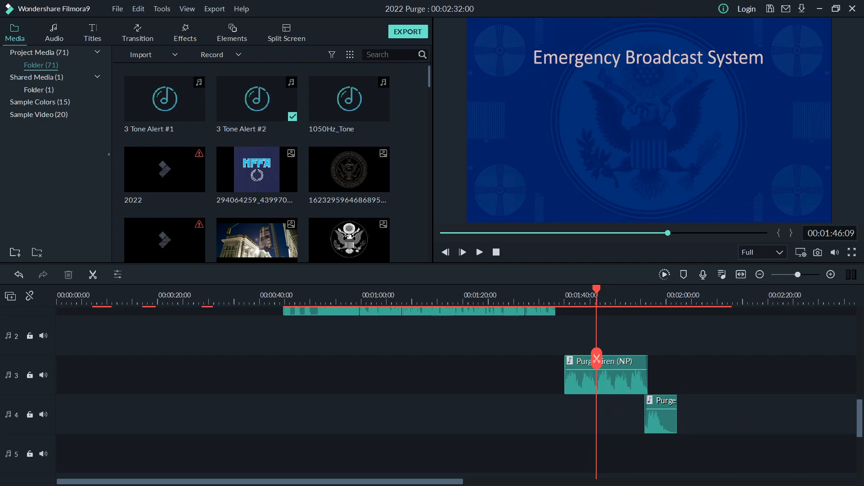
pyautogui.scroll(5, 597, 359)
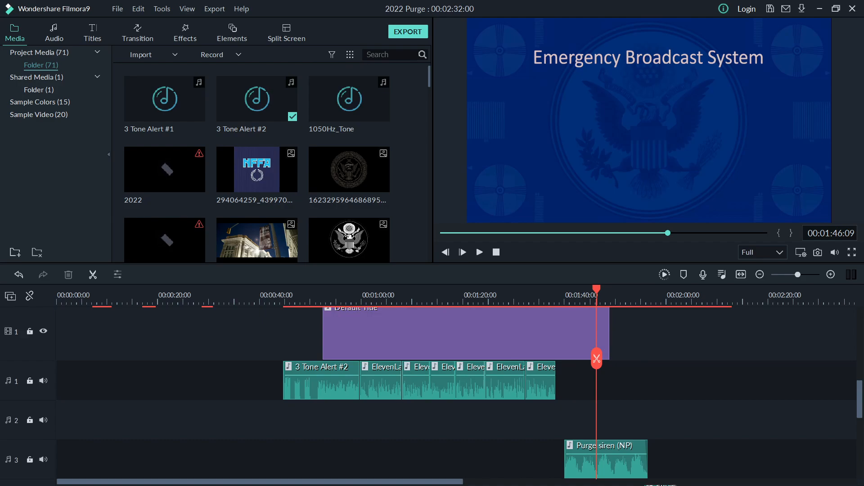
pyautogui.scroll(5, 597, 359)
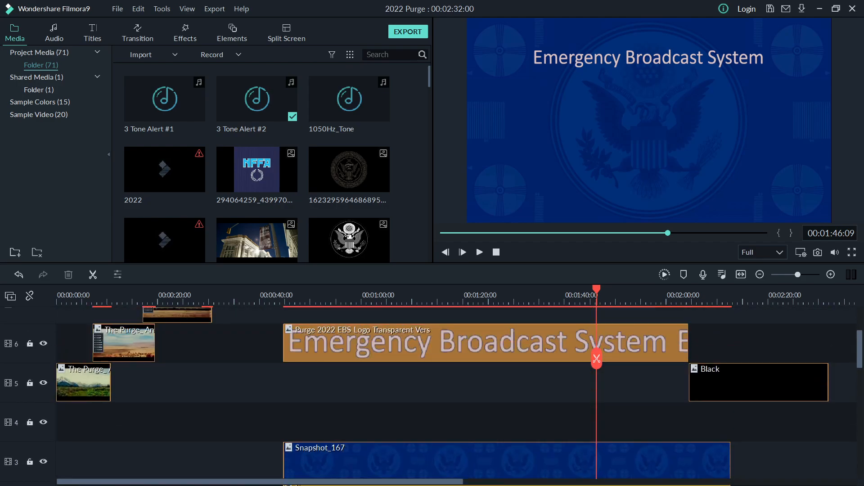
pyautogui.scroll(1, 596, 359)
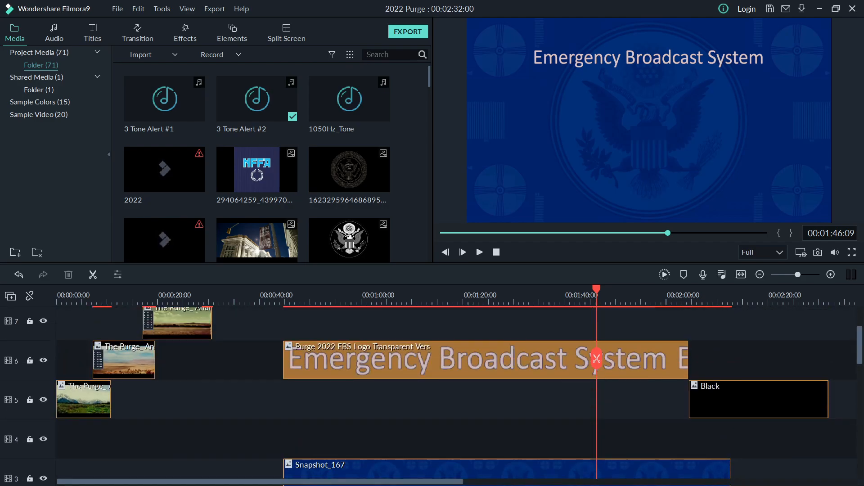
# Preview the opening landscape clips by scrubbing from the timeline's start into the broadcast section at about 00:00:48:19.
pyautogui.scroll(2, 596, 358)
pyautogui.click(243, 295)
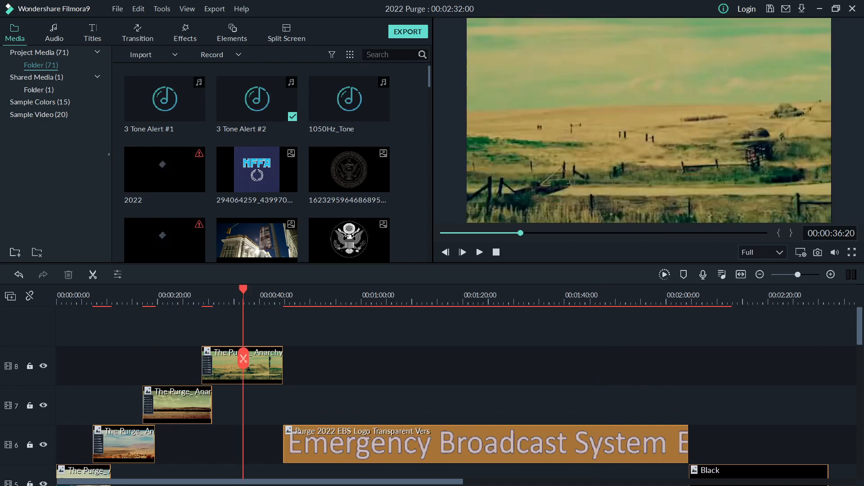
pyautogui.press('Home')
pyautogui.moveTo(57, 290); pyautogui.dragTo(149, 290)
pyautogui.moveTo(149, 358); pyautogui.dragTo(283, 358)
pyautogui.scroll(-5, 282, 358)
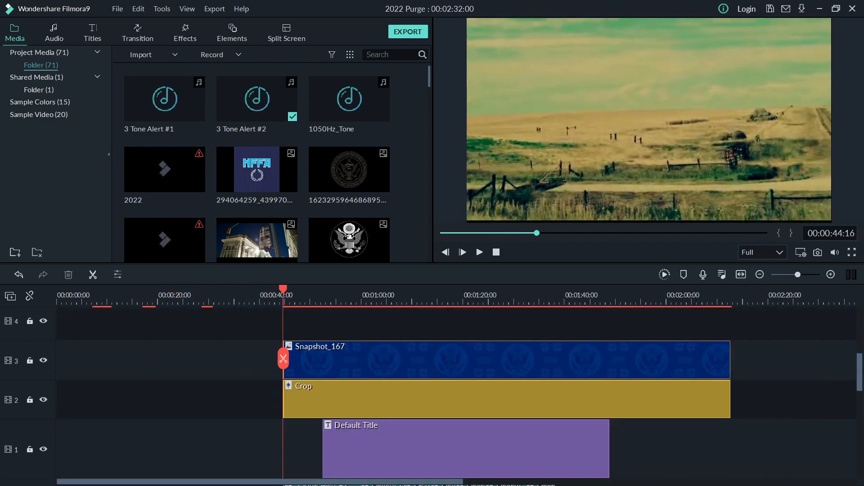
pyautogui.moveTo(283, 359); pyautogui.dragTo(305, 358)
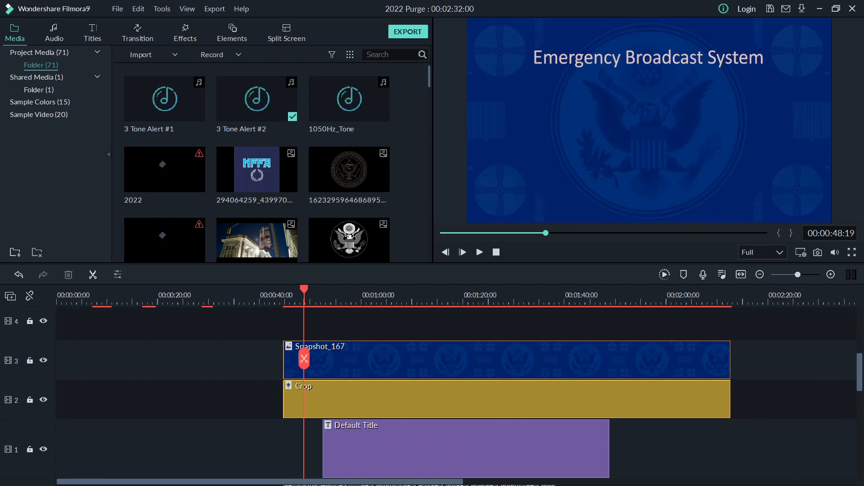
# Turn off the output of video tracks 6, 2 and 1 to isolate the Snapshot_167 background.
pyautogui.scroll(1, 304, 358)
pyautogui.scroll(2, 304, 358)
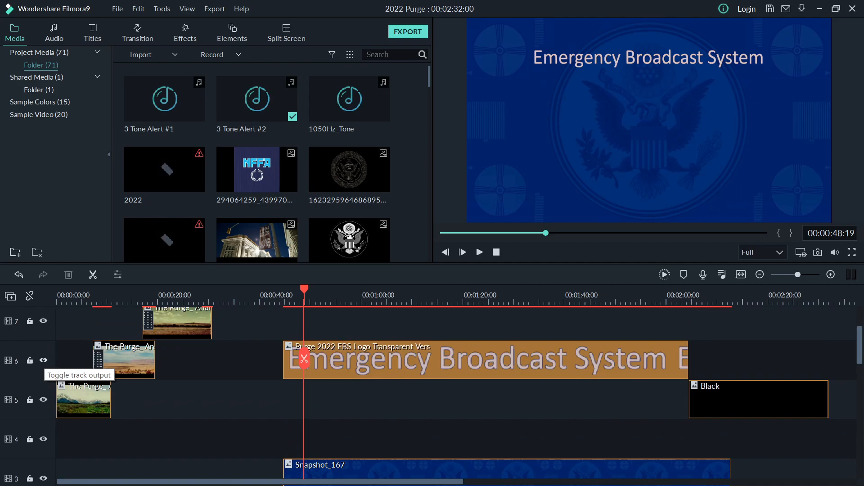
pyautogui.scroll(-3, 304, 358)
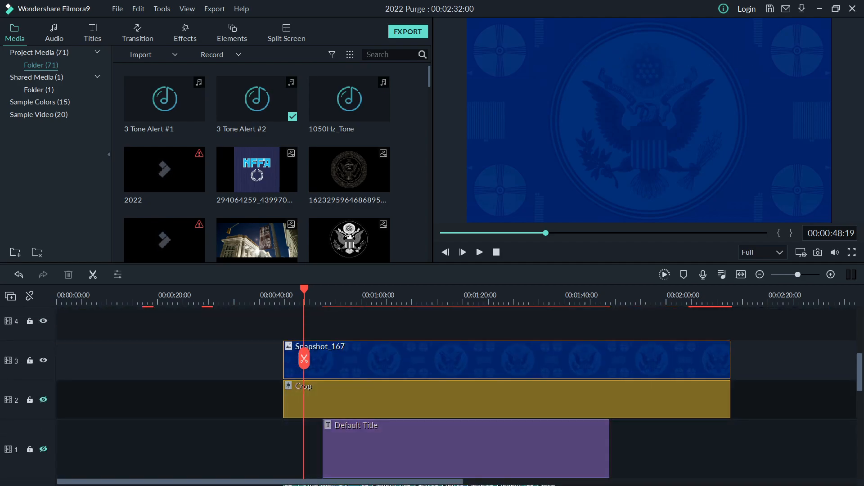
pyautogui.scroll(-3, 304, 358)
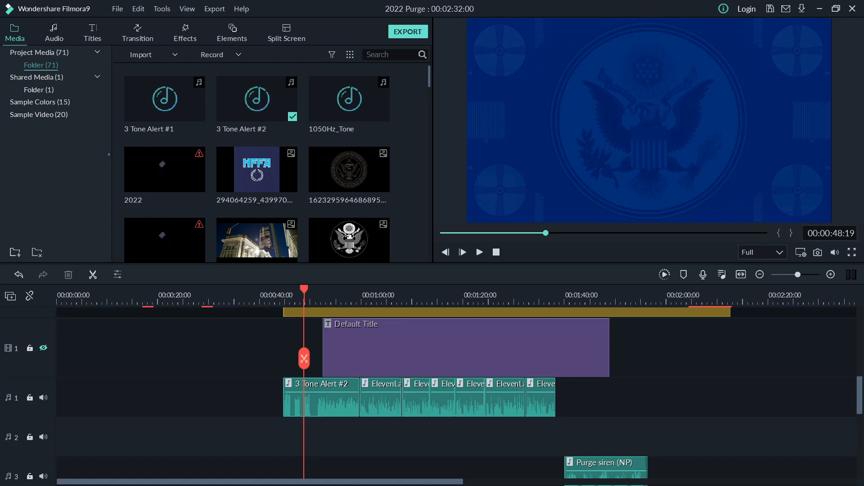
pyautogui.scroll(-2, 304, 358)
pyautogui.scroll(6, 304, 358)
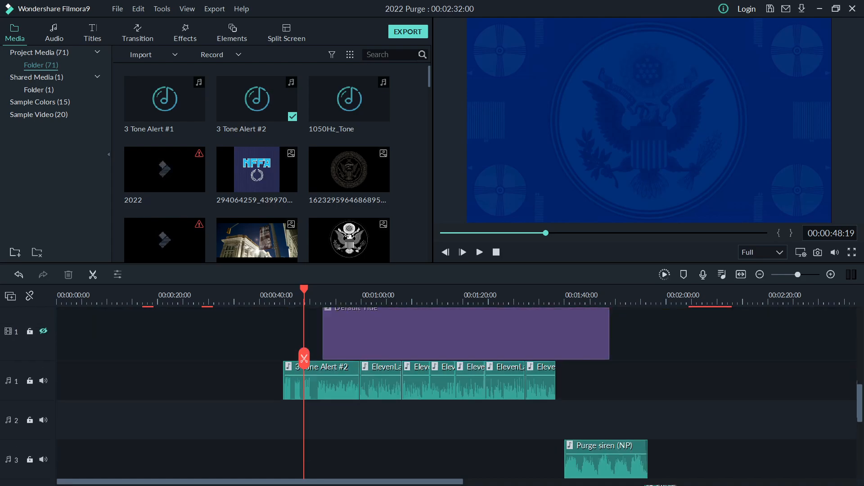
pyautogui.scroll(2, 304, 358)
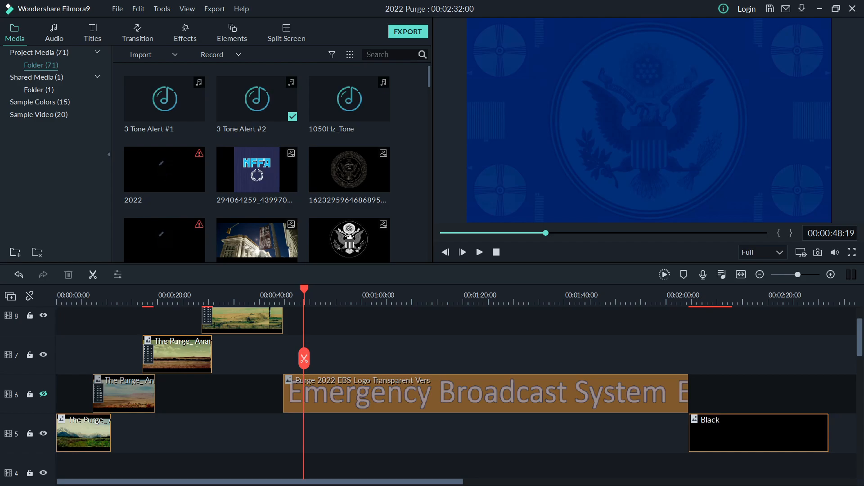
pyautogui.scroll(-2, 305, 359)
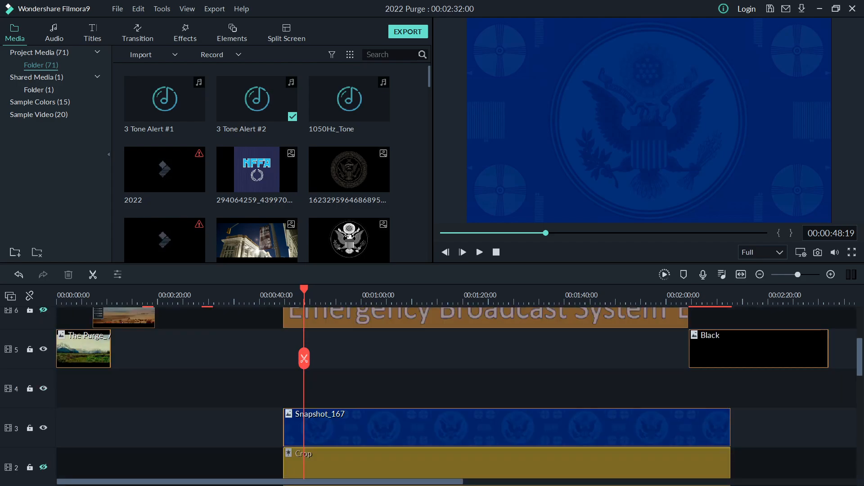
# Select the Snapshot_167 clip on video track 3 and preview the coloured Great Seal image from the project media.
pyautogui.click(507, 428)
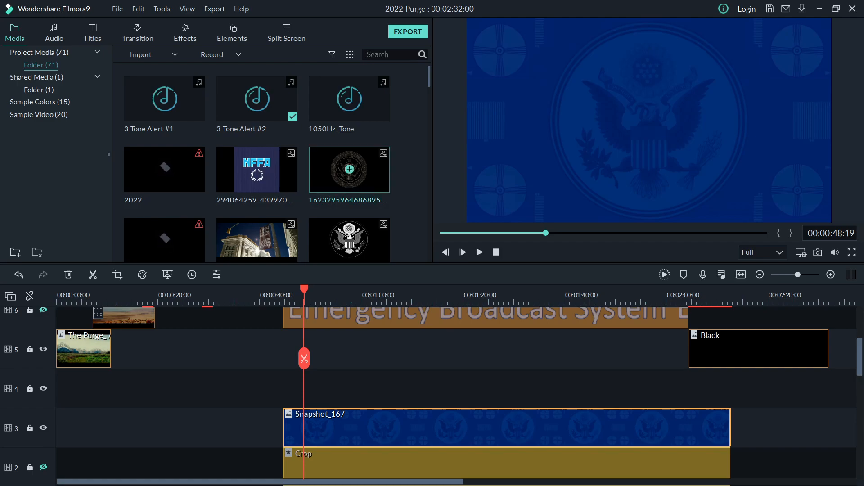
pyautogui.scroll(-5, 349, 201)
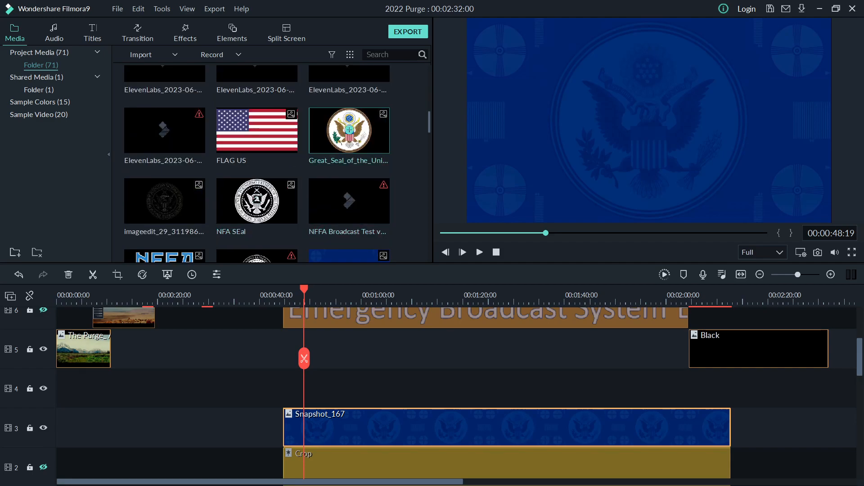
pyautogui.doubleClick(350, 130)
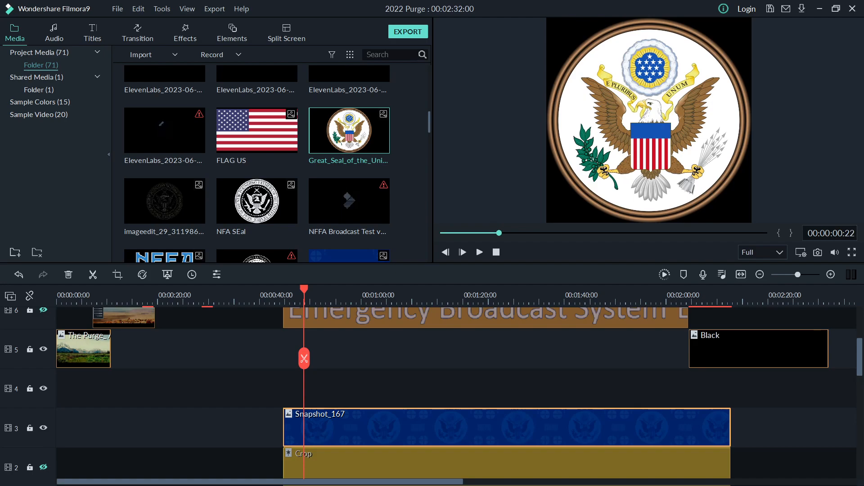
# Browse the project media for the EBS_seal V6 image and preview it.
pyautogui.scroll(-5, 349, 149)
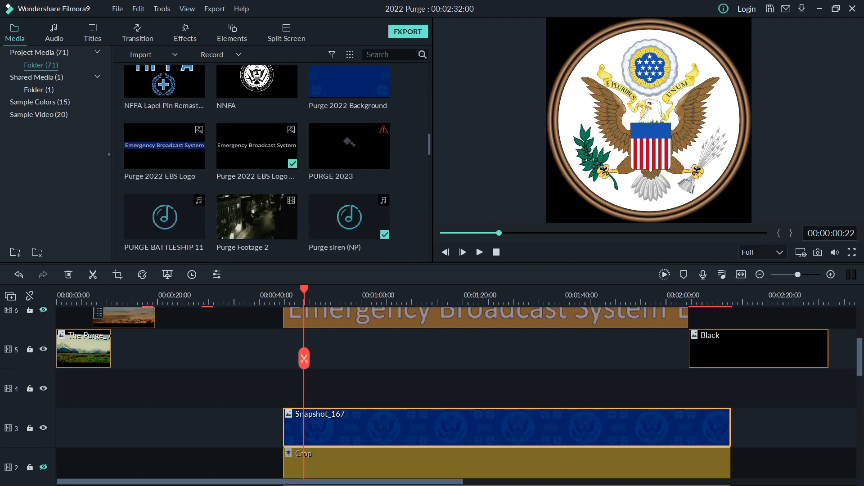
pyautogui.scroll(-10, 349, 149)
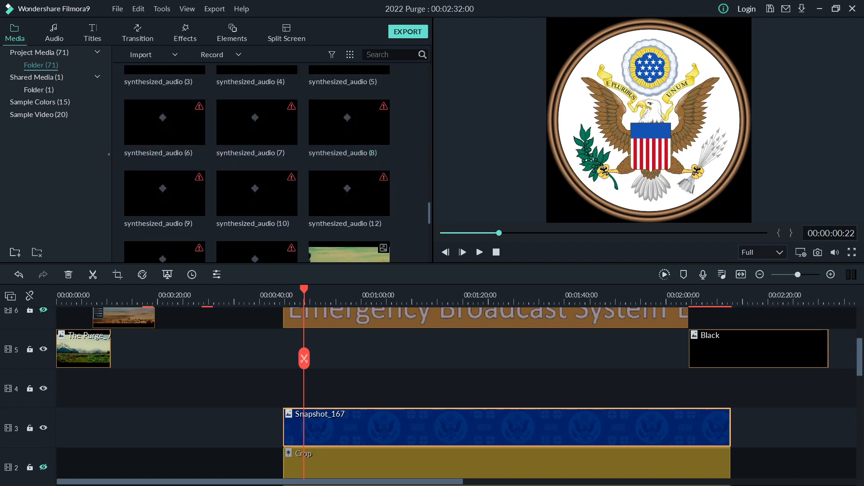
pyautogui.scroll(10, 349, 144)
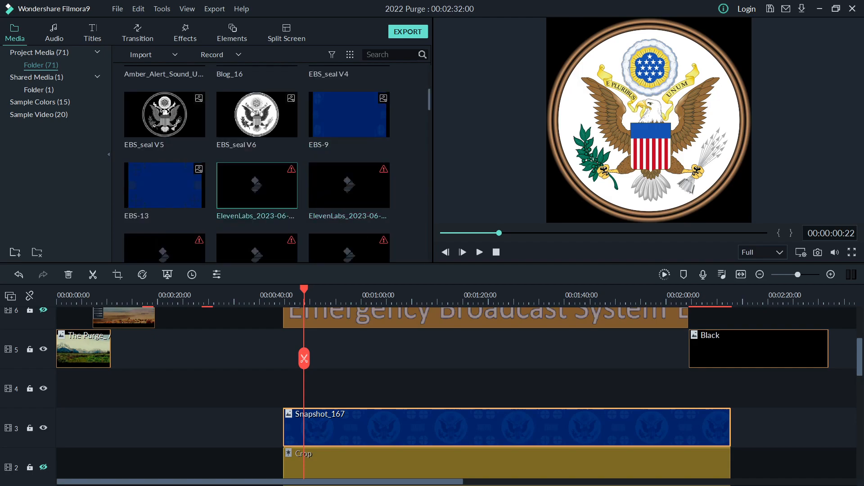
pyautogui.doubleClick(257, 114)
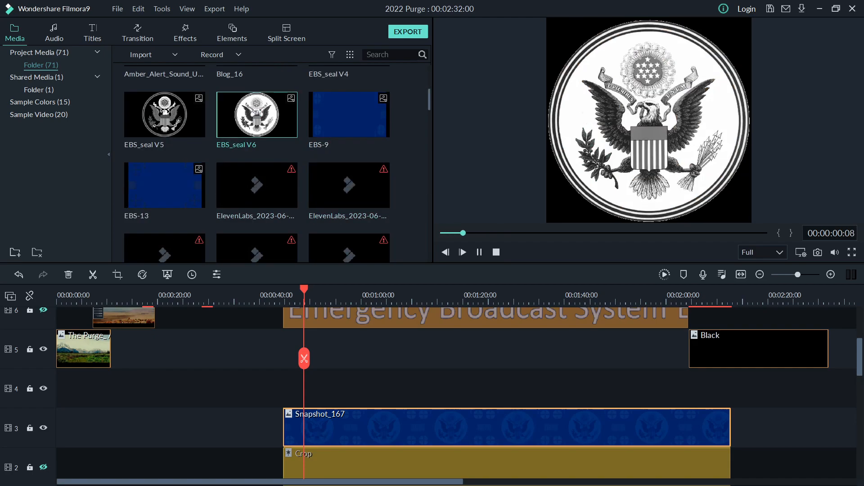
pyautogui.press('space')
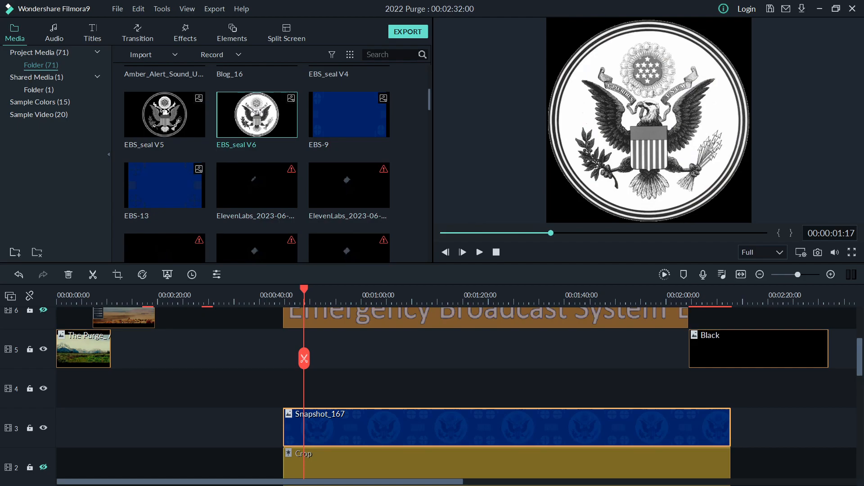
# View the EBS_seal V6 image in full screen and return to the timeline preview.
pyautogui.hotkey('alt', 'Return')
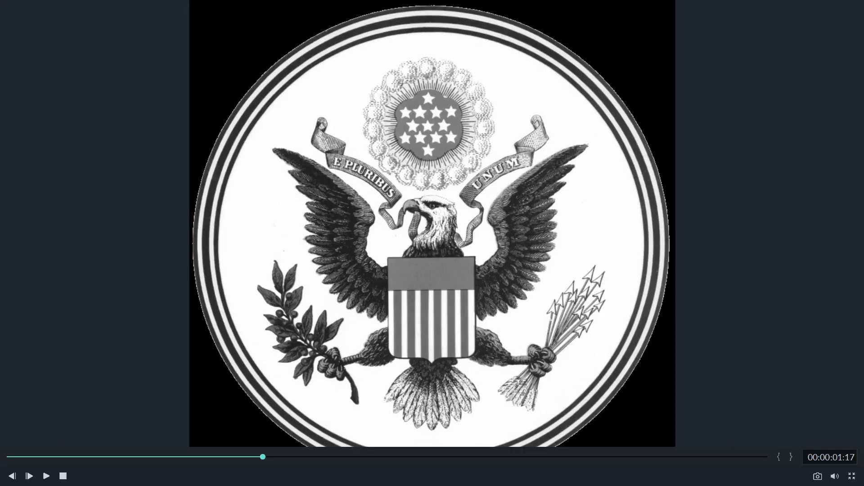
pyautogui.press('Escape')
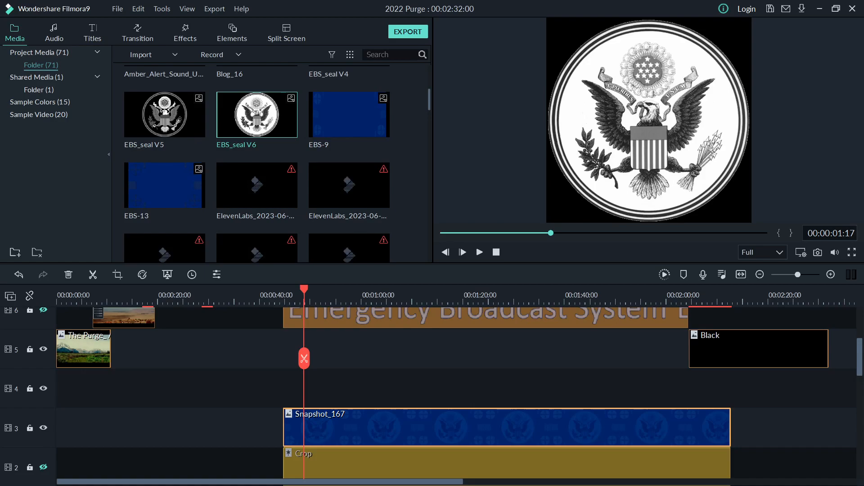
pyautogui.press('Escape')
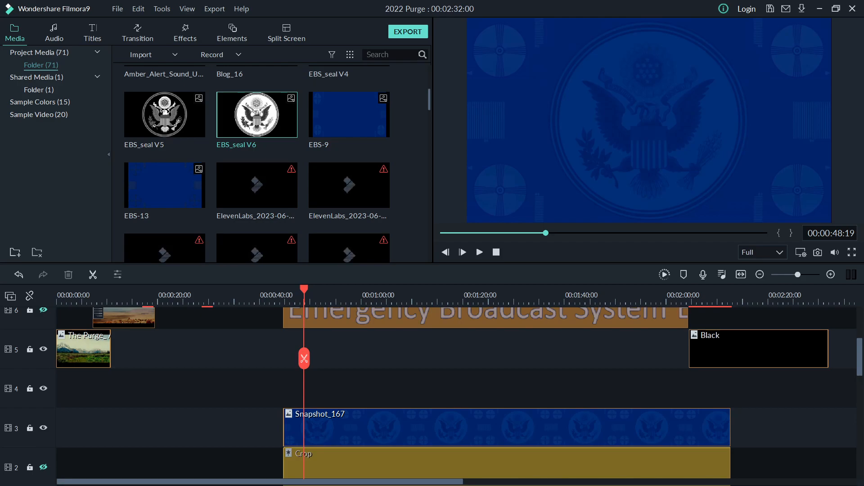
# Open the Snapshot_167 clip's image settings to examine its compositing options, then close them.
pyautogui.doubleClick(507, 427)
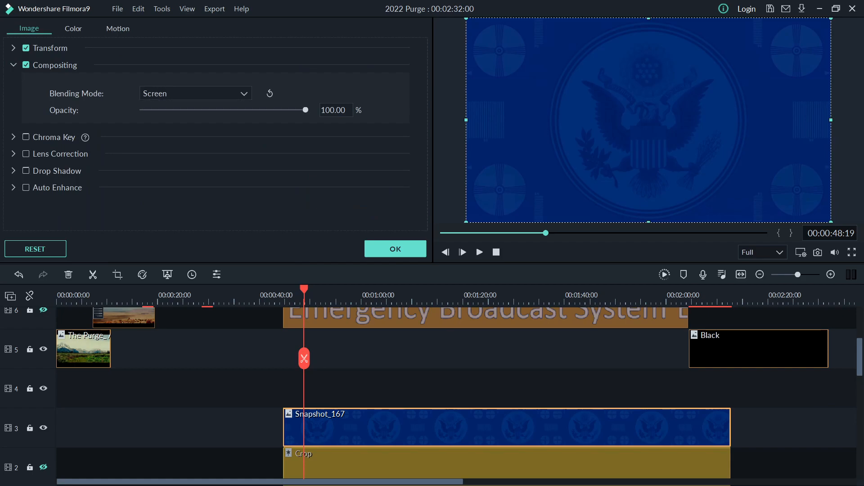
pyautogui.scroll(-1, 304, 359)
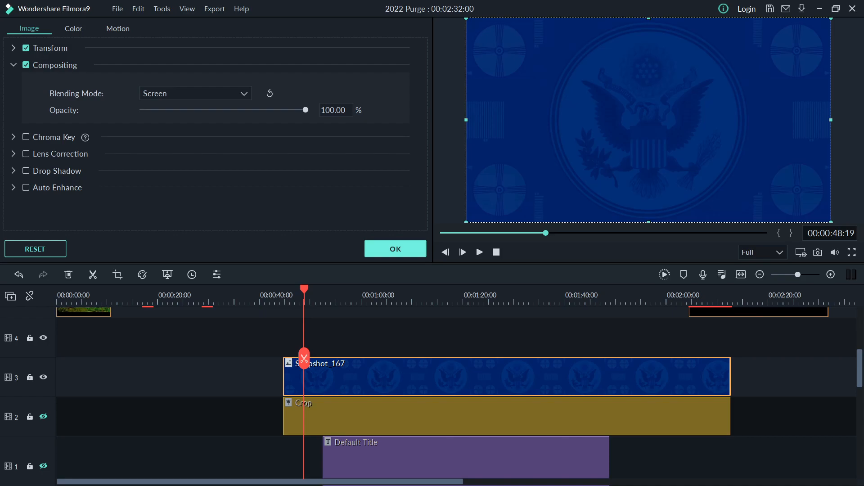
pyautogui.click(395, 248)
# Turn the output of video track 6 back on to show the Emergency Broadcast System logo over the background.
pyautogui.scroll(-10, 349, 231)
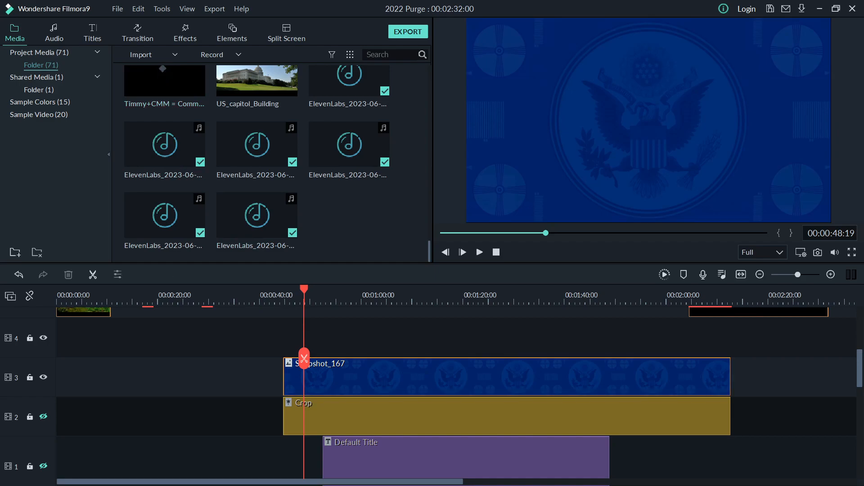
pyautogui.scroll(3, 450, 396)
pyautogui.scroll(1, 304, 358)
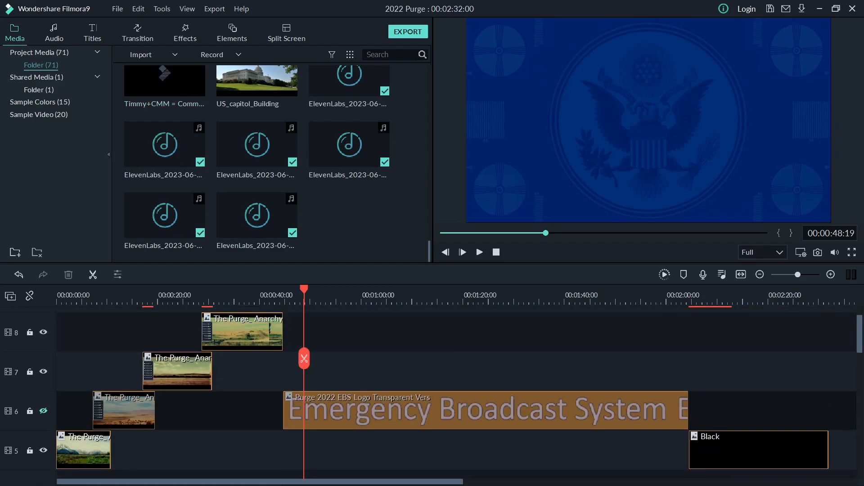
pyautogui.click(43, 410)
pyautogui.scroll(1, 456, 391)
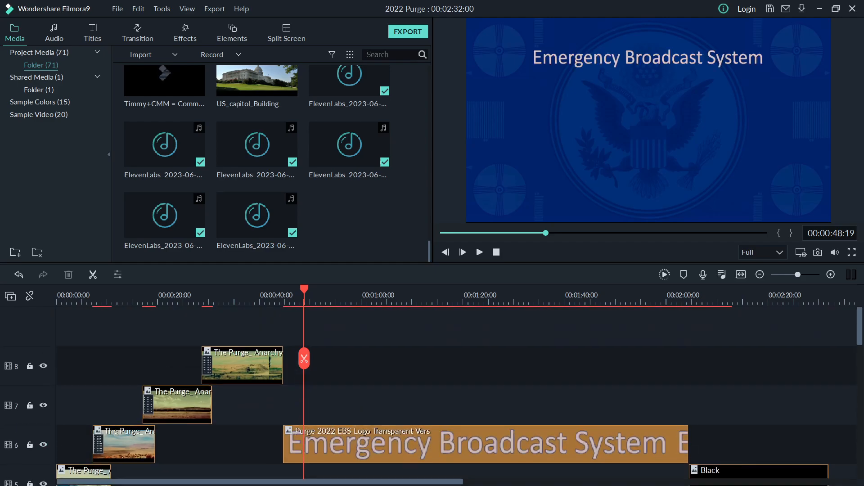
# Reopen the image settings of the Snapshot_167 clip on video track 3.
pyautogui.scroll(-4, 456, 393)
pyautogui.click(506, 393)
pyautogui.doubleClick(507, 393)
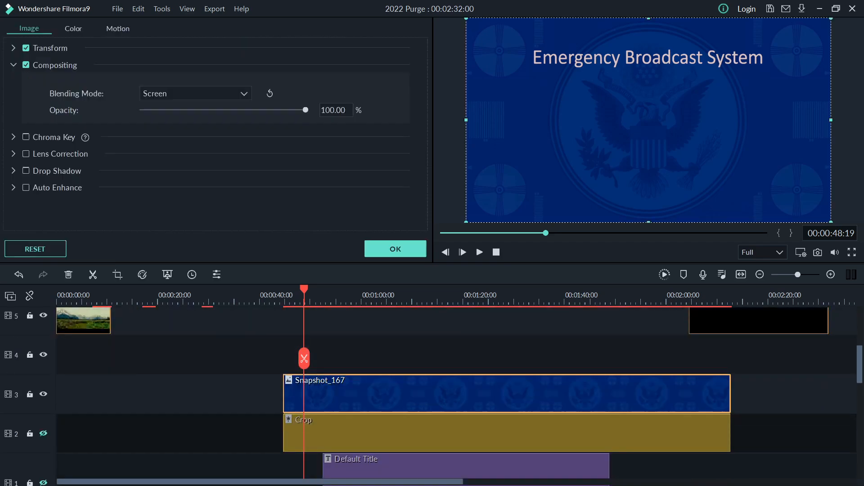
# Turn the output of video track 1 back on and preview the Default Title with its text settings open at 00:00:52:12.
pyautogui.scroll(-2, 506, 393)
pyautogui.doubleClick(506, 393)
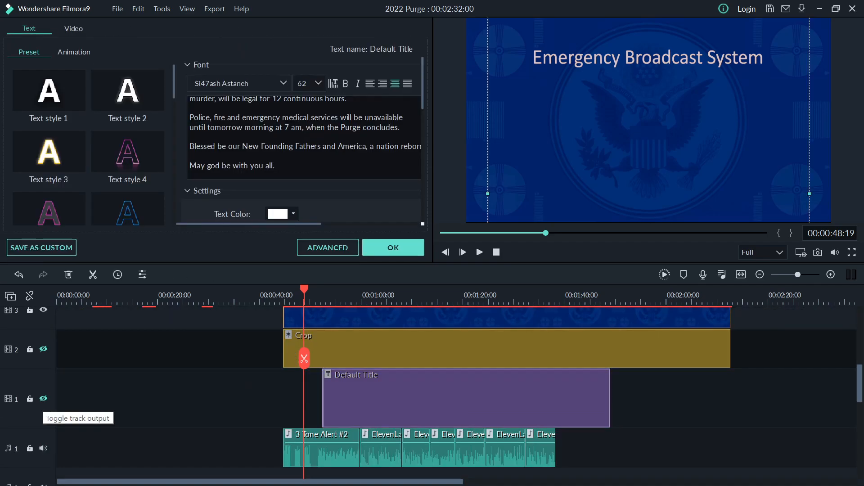
pyautogui.click(43, 398)
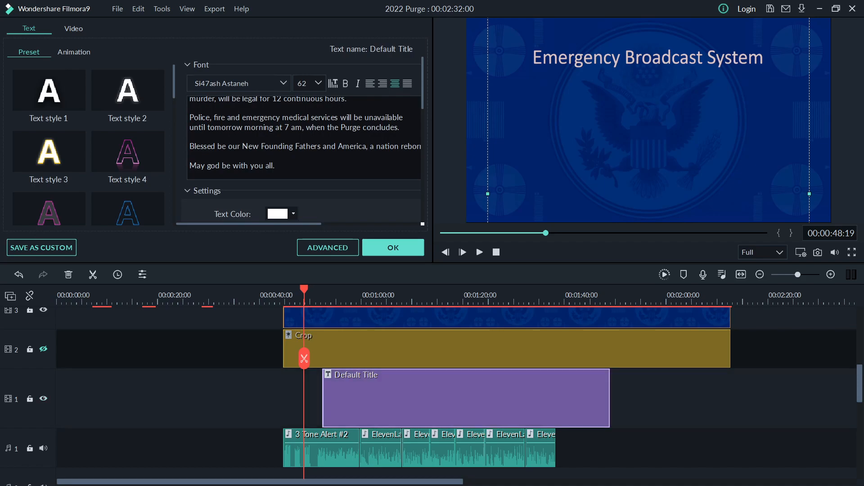
pyautogui.moveTo(304, 358); pyautogui.dragTo(323, 358)
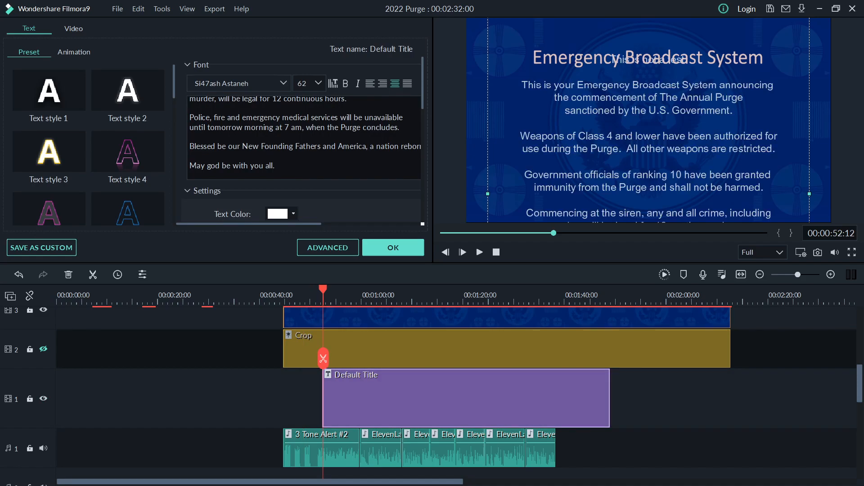
# Examine the Default Title's font list, keep its current font and reselect the title clip.
pyautogui.click(283, 83)
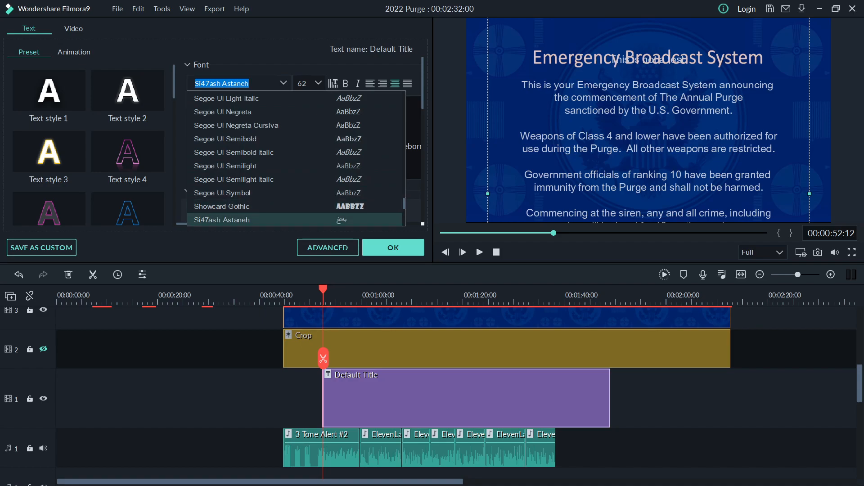
pyautogui.click(189, 398)
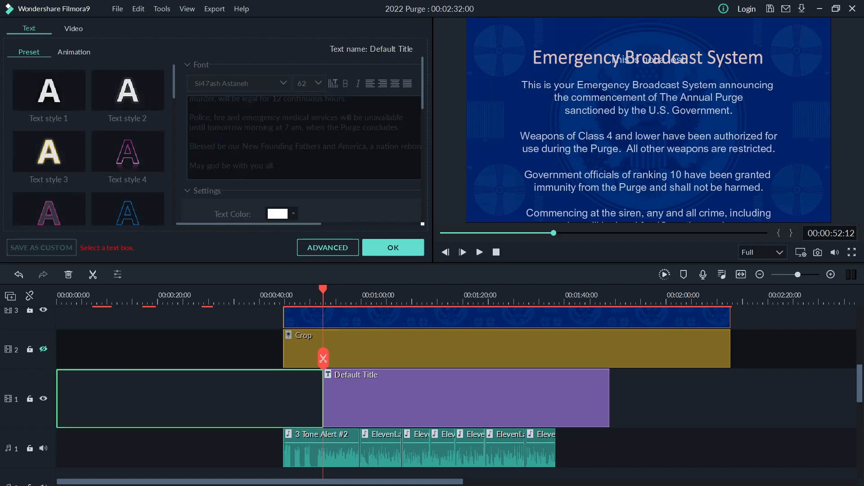
pyautogui.moveTo(466, 398); pyautogui.dragTo(465, 398)
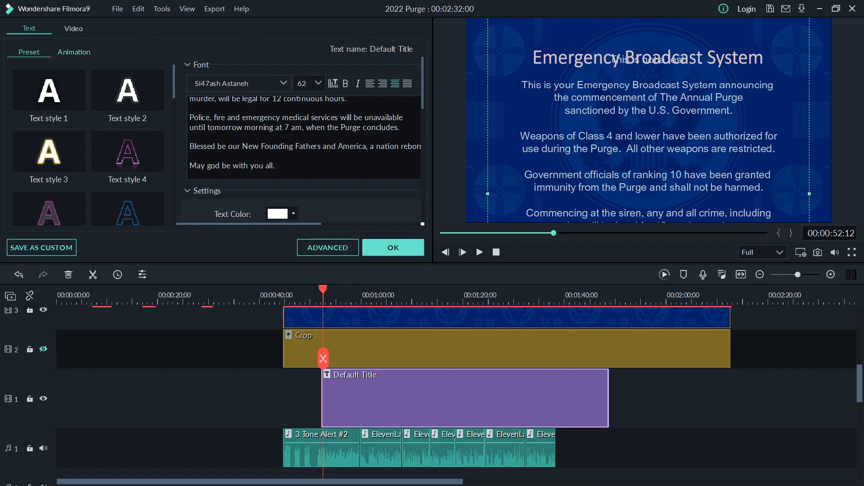
# Browse the text animation presets for the Default Title, from the Insert effects through the Roll and Drop effects.
pyautogui.click(73, 51)
pyautogui.scroll(-4, 88, 144)
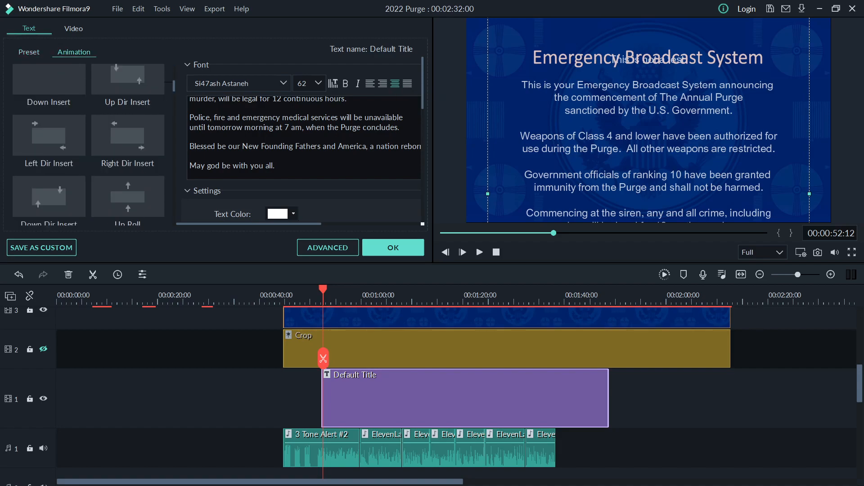
pyautogui.scroll(-3, 88, 144)
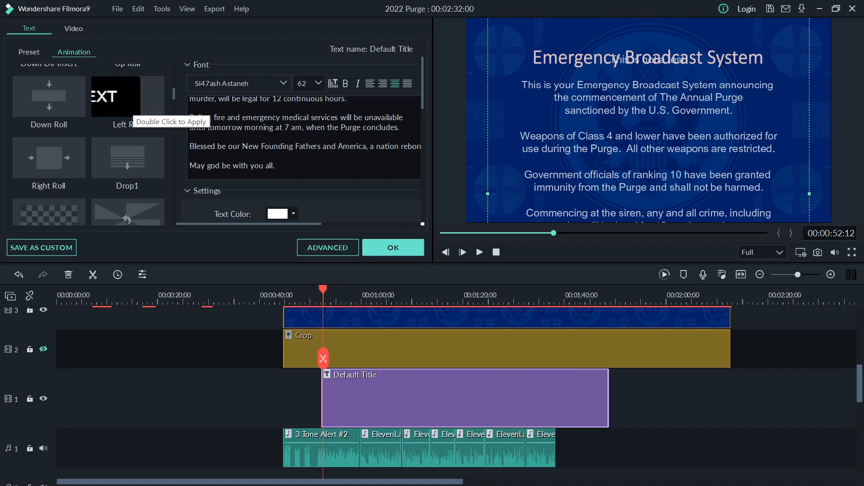
pyautogui.scroll(3, 130, 116)
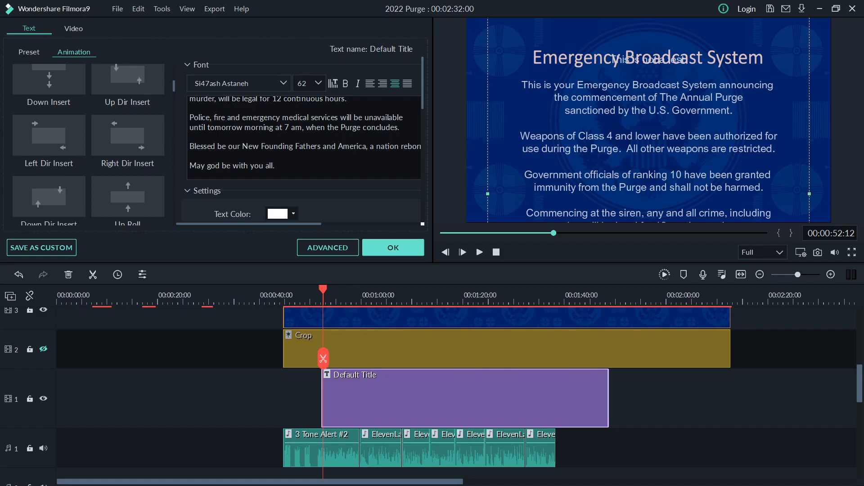
pyautogui.scroll(2, 455, 392)
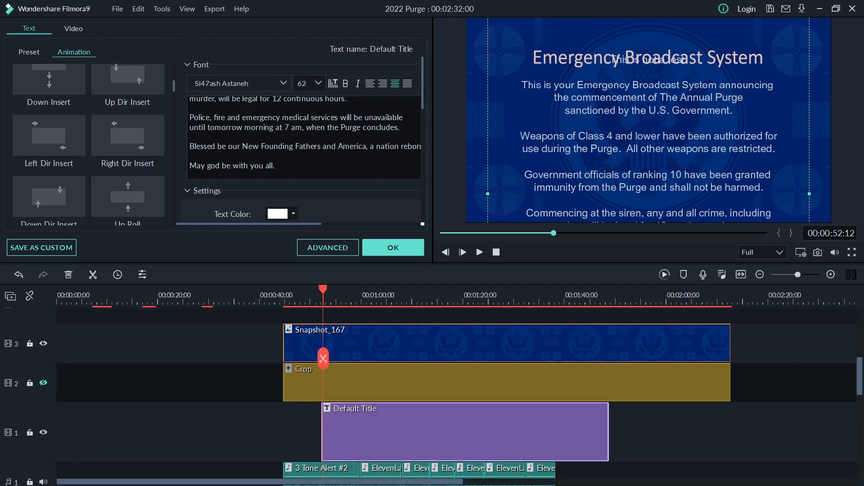
# Turn the output of video track 2 back on and preview the Crop effect on the scrolling title at 00:01:10:03 with its settings open.
pyautogui.click(169, 382)
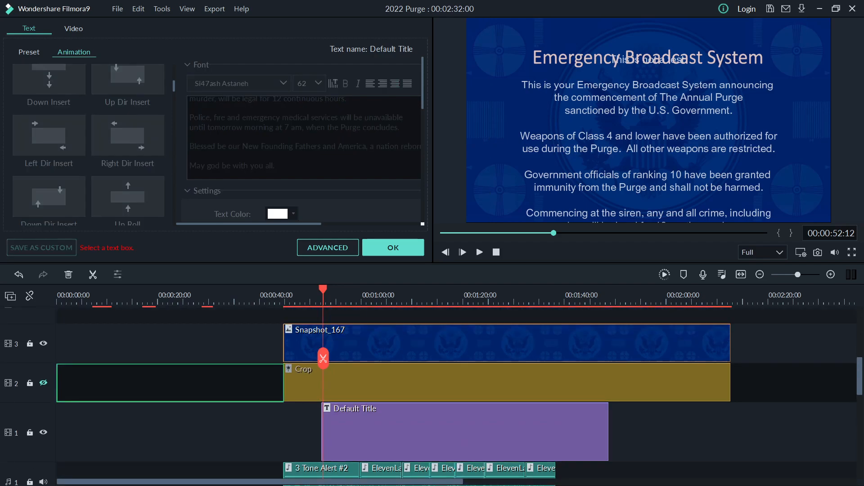
pyautogui.moveTo(323, 289); pyautogui.dragTo(416, 289)
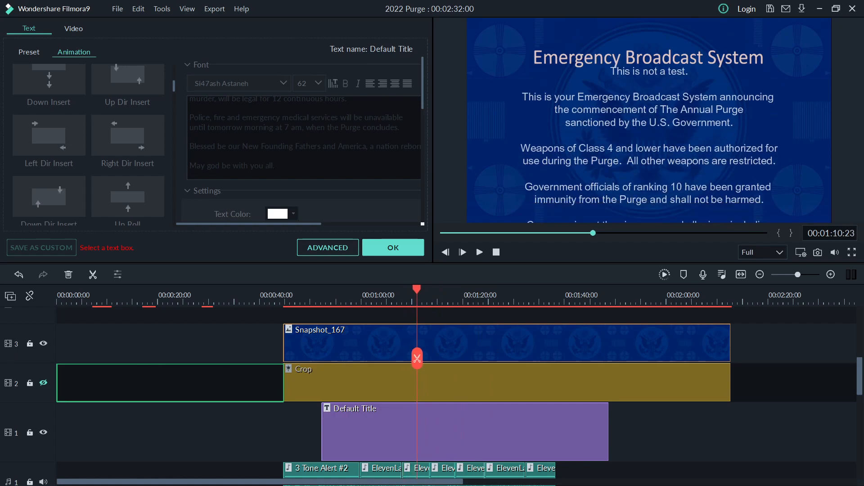
pyautogui.doubleClick(507, 382)
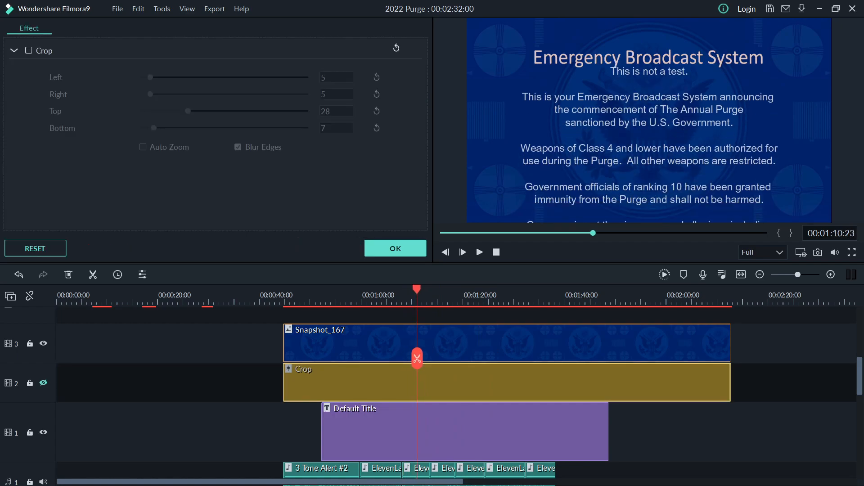
pyautogui.click(43, 382)
pyautogui.click(170, 383)
pyautogui.moveTo(417, 289)
pyautogui.mouseDown()
pyautogui.moveTo(389, 290)
pyautogui.moveTo(412, 289)
pyautogui.mouseUp()
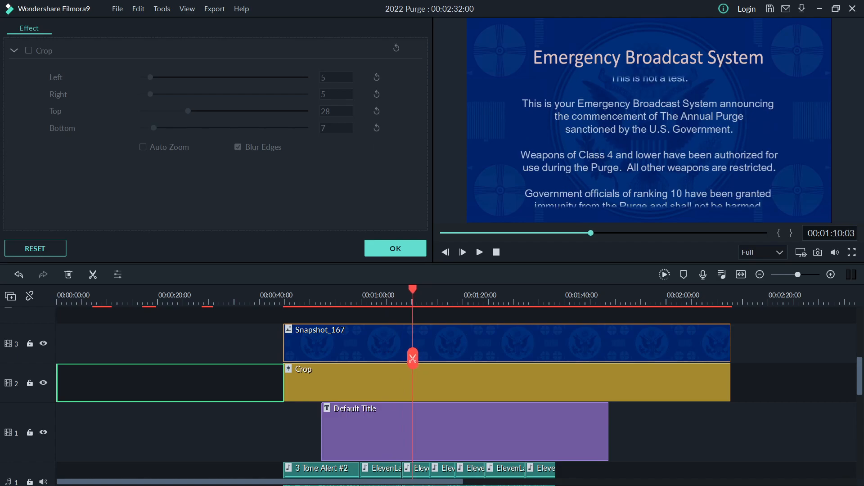
pyautogui.click(506, 382)
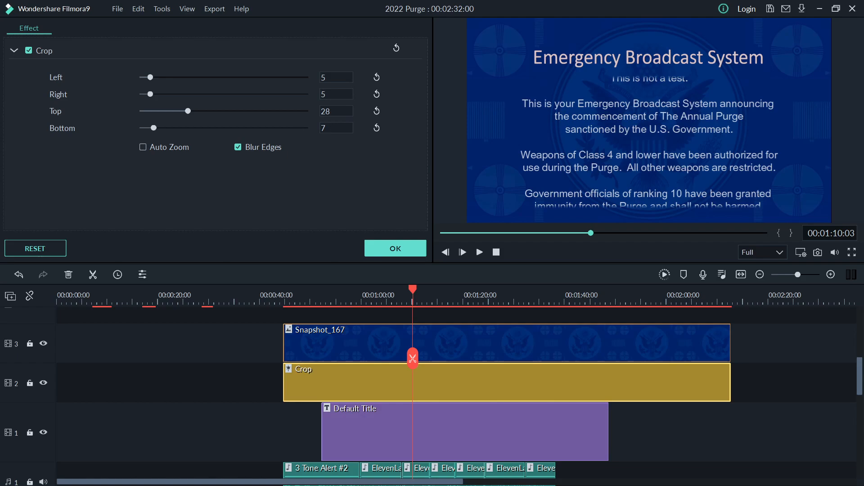
# Examine the compositing settings of the Snapshot_167 clip with all broadcast tracks switched on.
pyautogui.scroll(1, 456, 397)
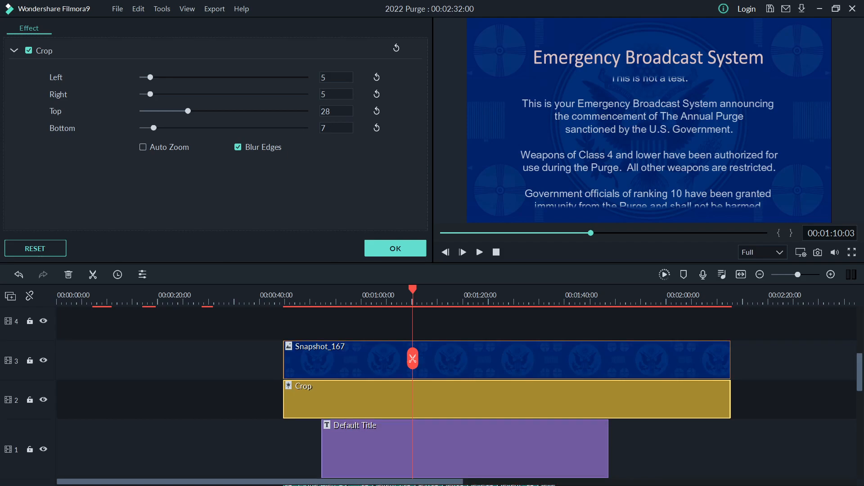
pyautogui.click(170, 360)
pyautogui.click(507, 399)
pyautogui.click(507, 360)
pyautogui.scroll(2, 413, 359)
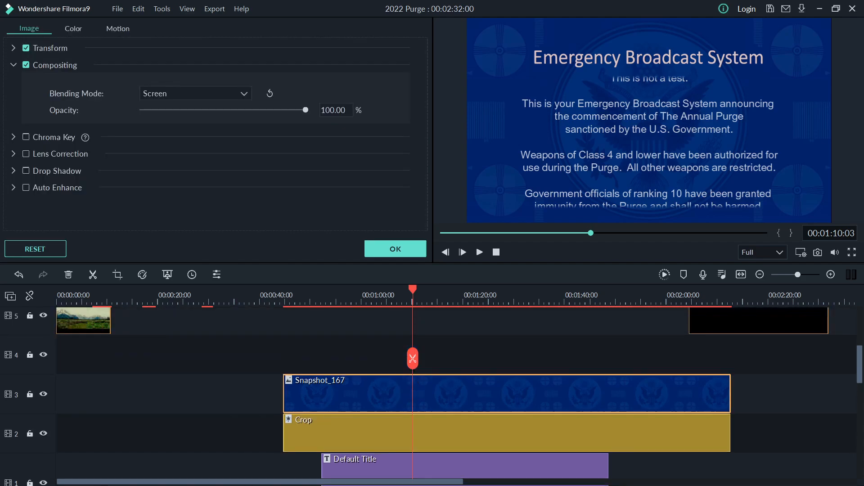
pyautogui.scroll(-1, 413, 359)
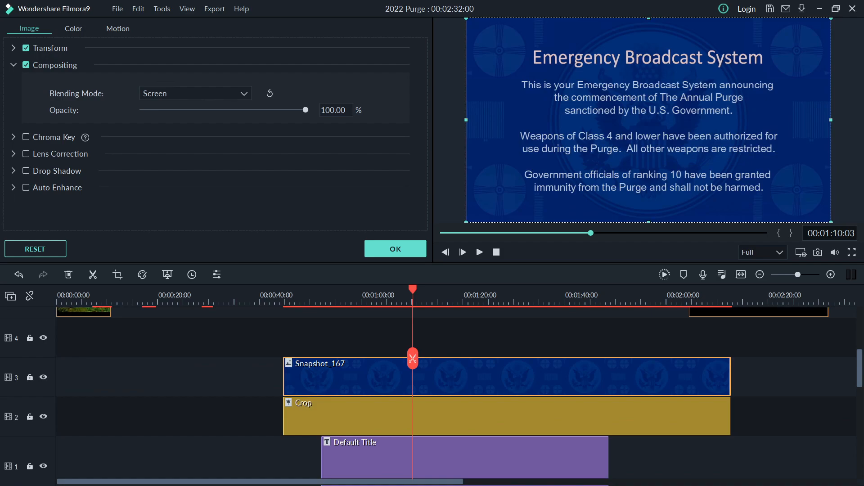
# Set the blending mode of the Purge 2022 EBS Logo clip on video track 6 to Normal.
pyautogui.scroll(2, 413, 358)
pyautogui.click(413, 358)
pyautogui.scroll(1, 413, 359)
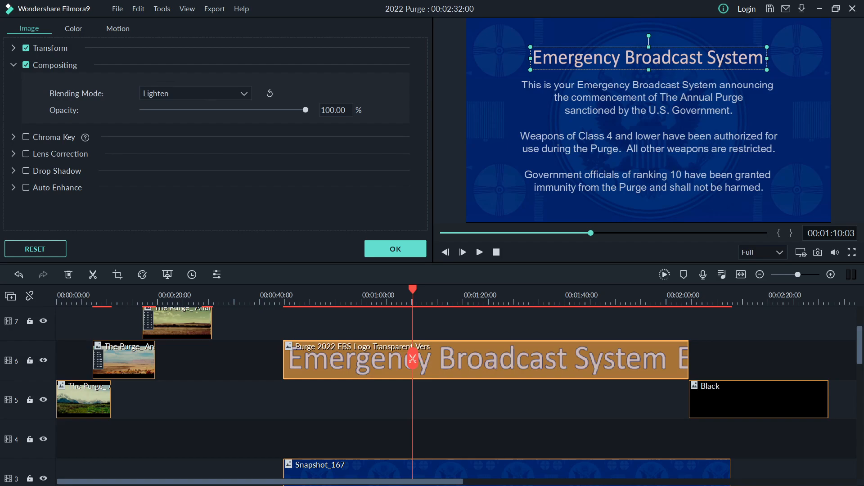
pyautogui.scroll(2, 412, 358)
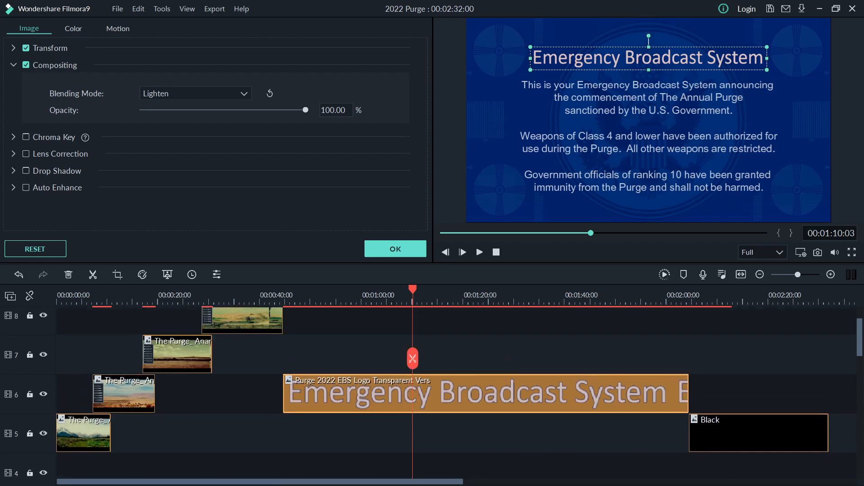
pyautogui.click(195, 93)
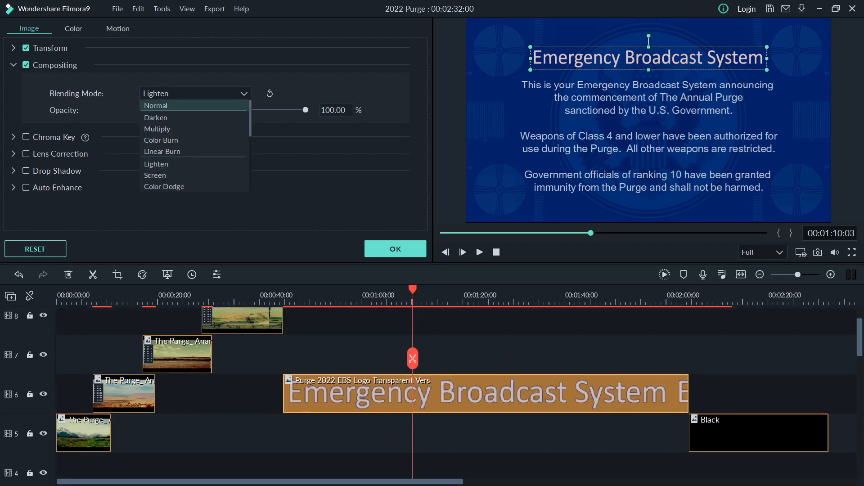
pyautogui.click(195, 105)
pyautogui.click(395, 249)
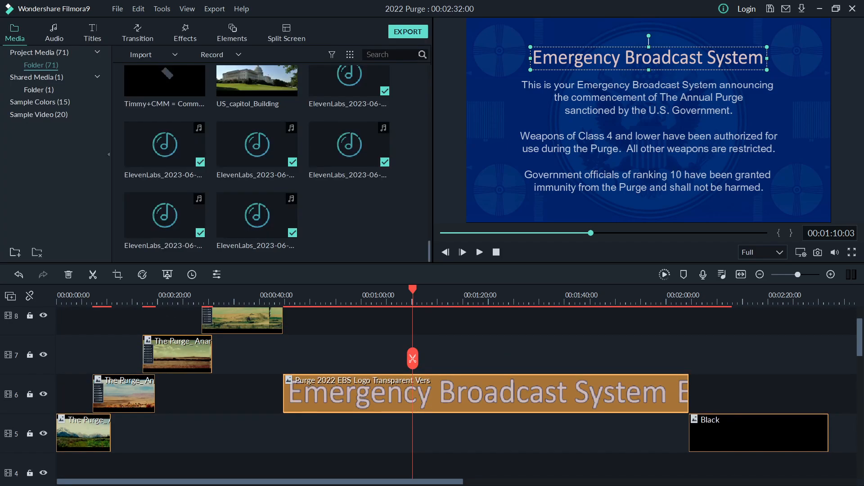
# Review the settings of the Purge 2022 EBS Logo clip, the Snapshot_167 clip and the Crop effect in turn.
pyautogui.scroll(-2, 450, 392)
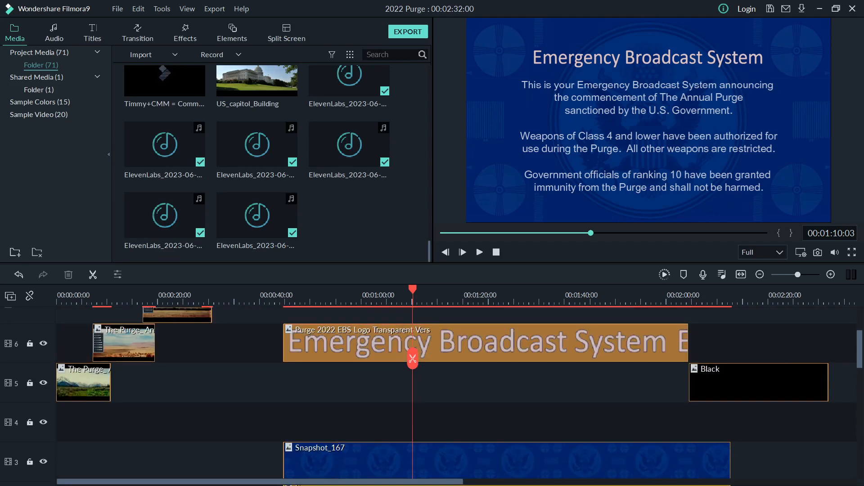
pyautogui.doubleClick(485, 342)
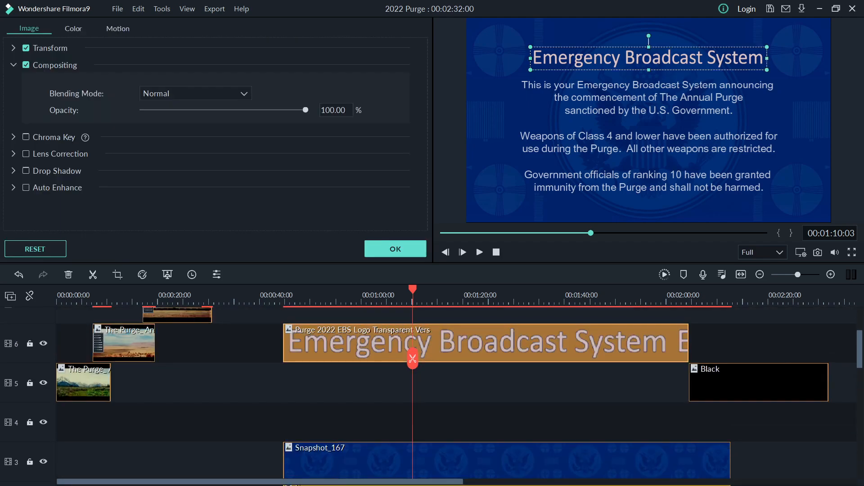
pyautogui.scroll(-2, 450, 392)
pyautogui.click(506, 410)
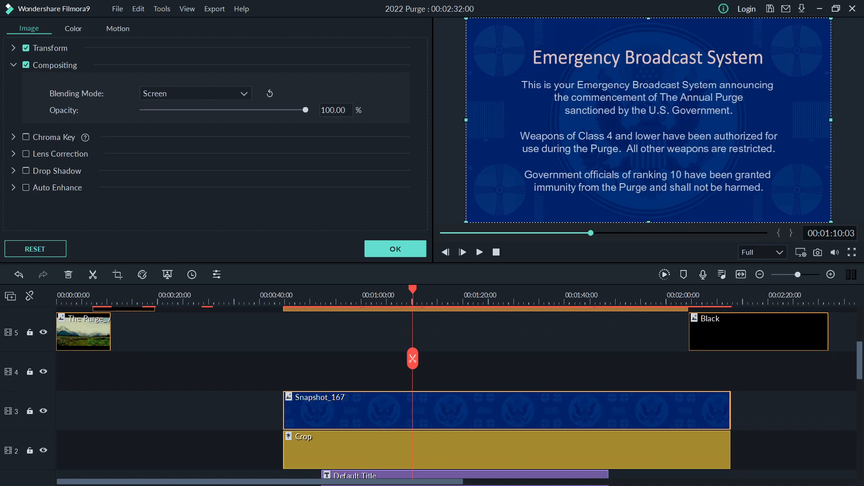
pyautogui.scroll(-2, 450, 392)
pyautogui.click(507, 382)
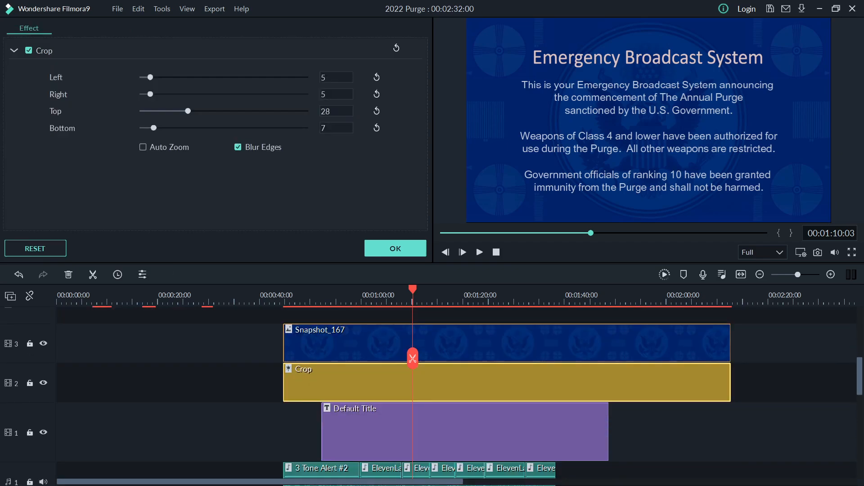
# Review the compositing settings of the Snapshot_167 clip and the text settings of the Default Title clip.
pyautogui.click(170, 382)
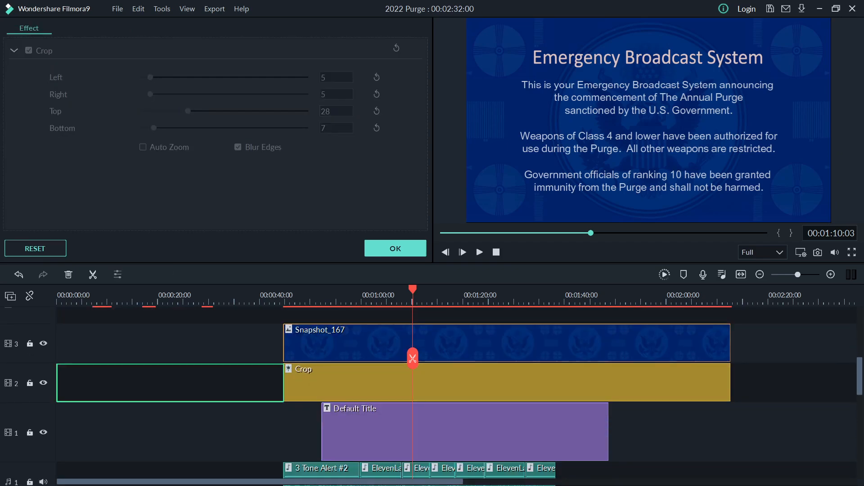
pyautogui.scroll(-2, 456, 393)
pyautogui.scroll(1, 455, 392)
pyautogui.click(507, 326)
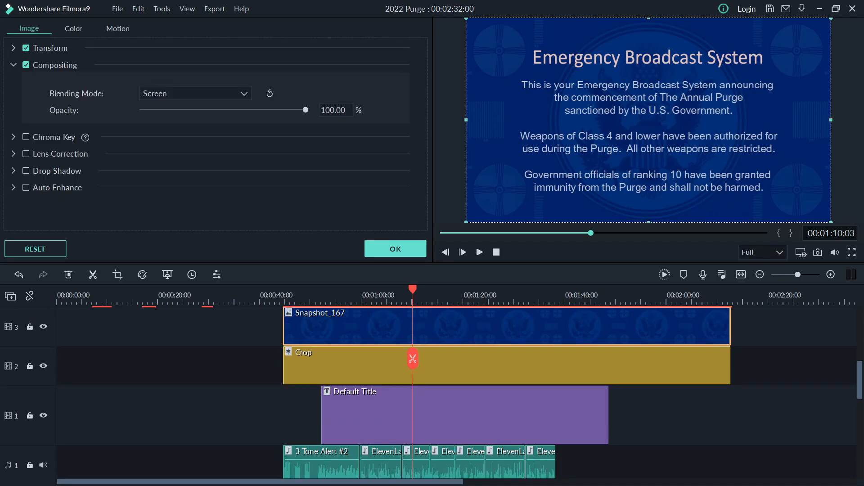
pyautogui.click(464, 415)
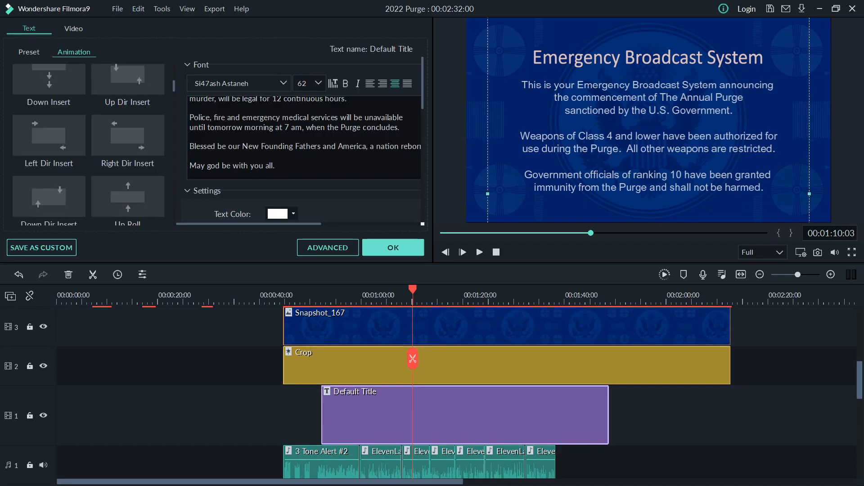
# Preview the Crop effect over the scrolling title at 00:01:03:04 and 00:01:16:02, and close its settings.
pyautogui.moveTo(412, 289); pyautogui.dragTo(377, 289)
pyautogui.click(405, 366)
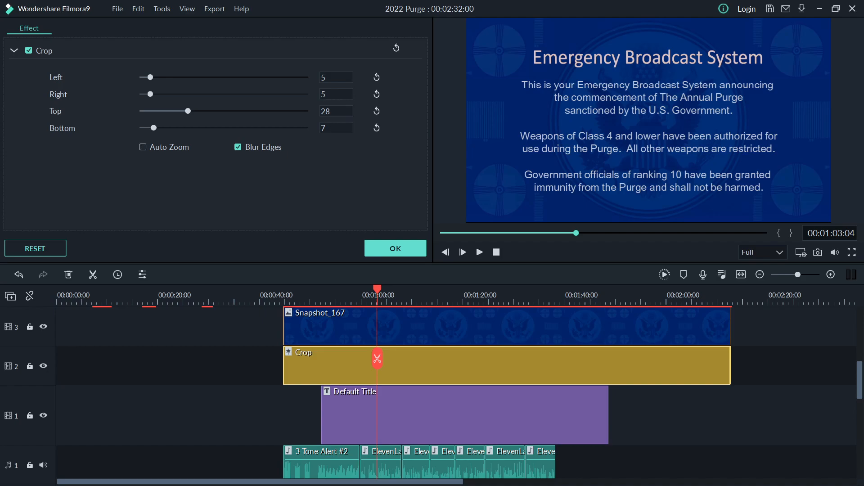
pyautogui.moveTo(377, 289); pyautogui.dragTo(443, 289)
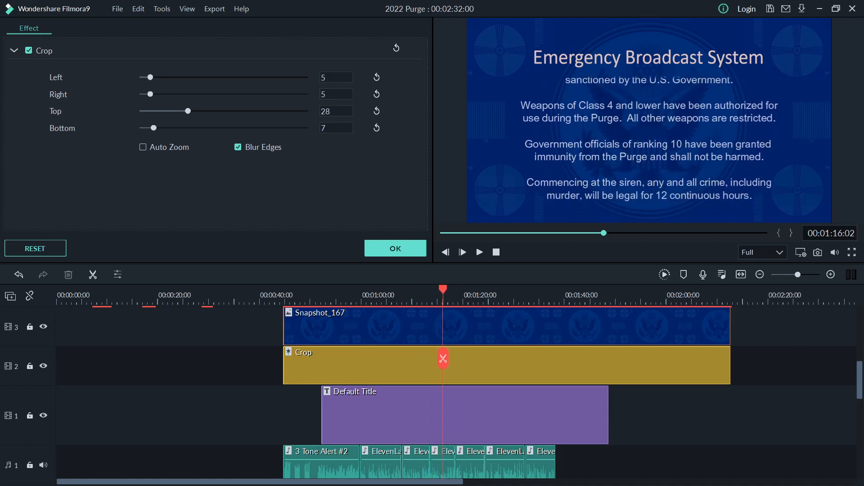
pyautogui.click(395, 248)
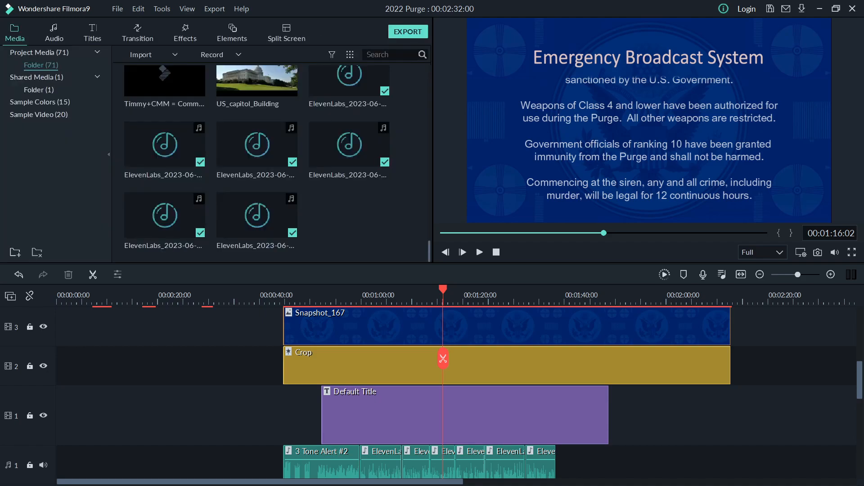
# Review the text settings of the Default Title clip, close them and look over the audio tracks beneath it.
pyautogui.doubleClick(465, 414)
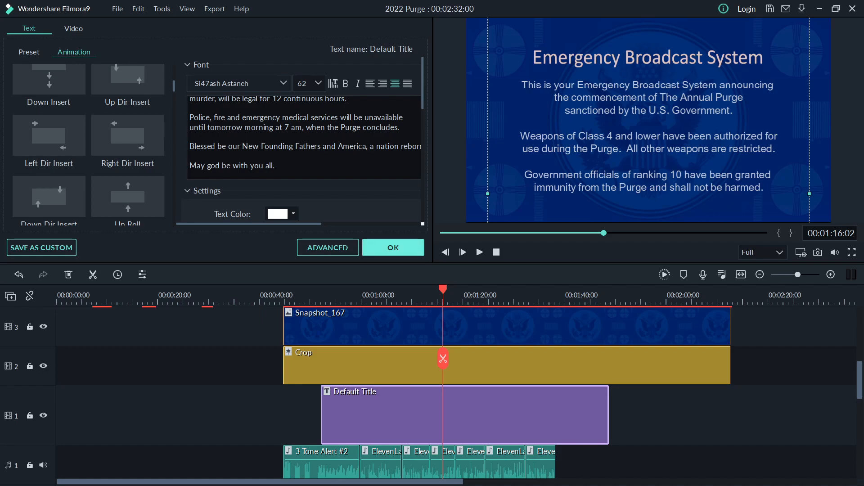
pyautogui.click(393, 247)
pyautogui.scroll(-3, 450, 392)
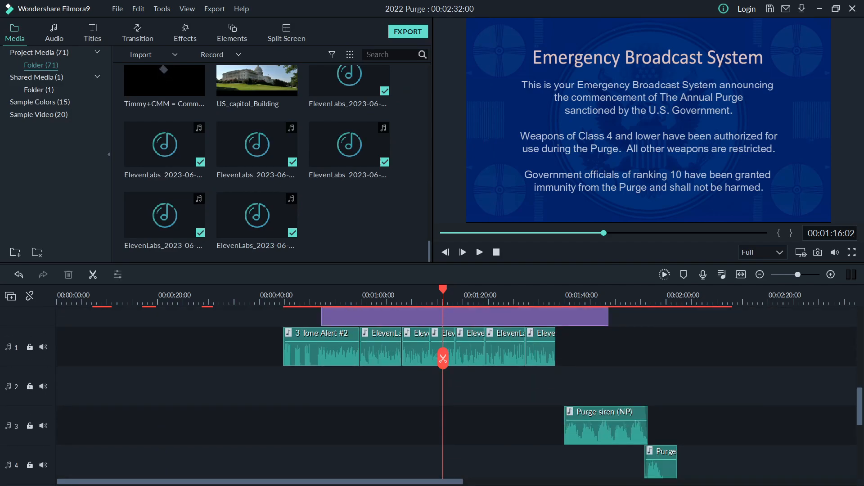
pyautogui.scroll(-1, 450, 391)
pyautogui.scroll(5, 451, 392)
pyautogui.scroll(-1, 443, 359)
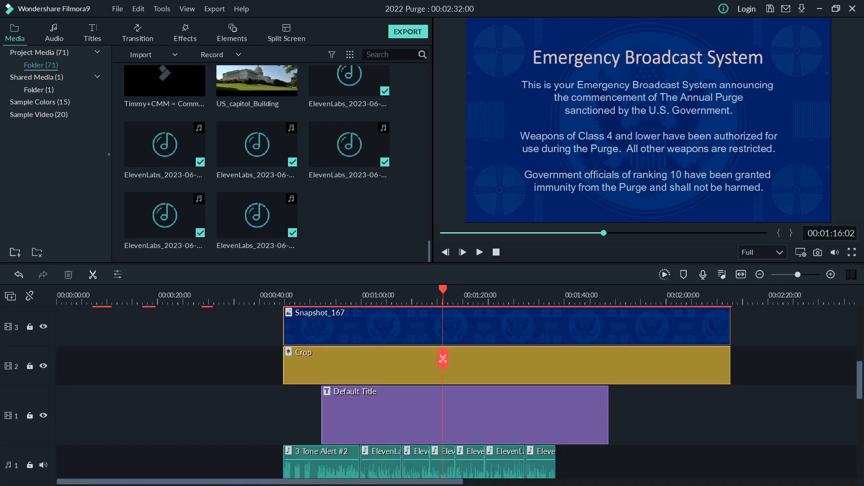
pyautogui.scroll(-2, 442, 359)
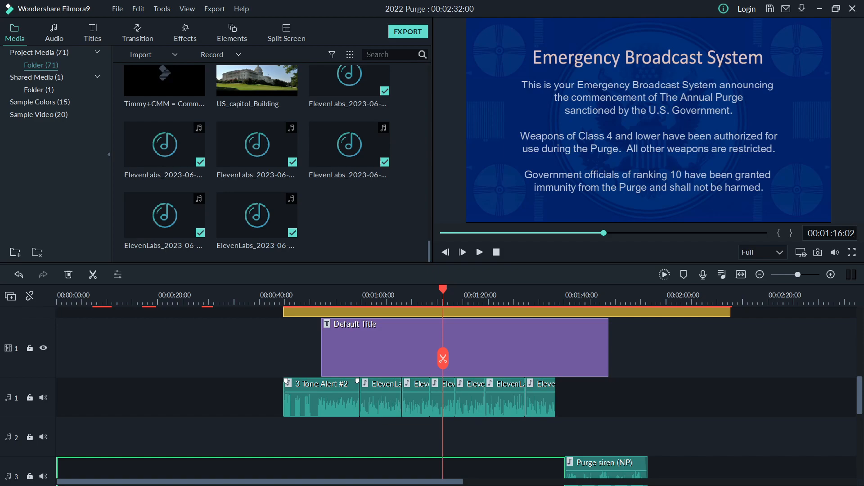
# Play the broadcast from 00:00:59:15 to the end of the ElevenLabs narration, and return to about 00:01:08:06.
pyautogui.moveTo(443, 359); pyautogui.dragTo(329, 359)
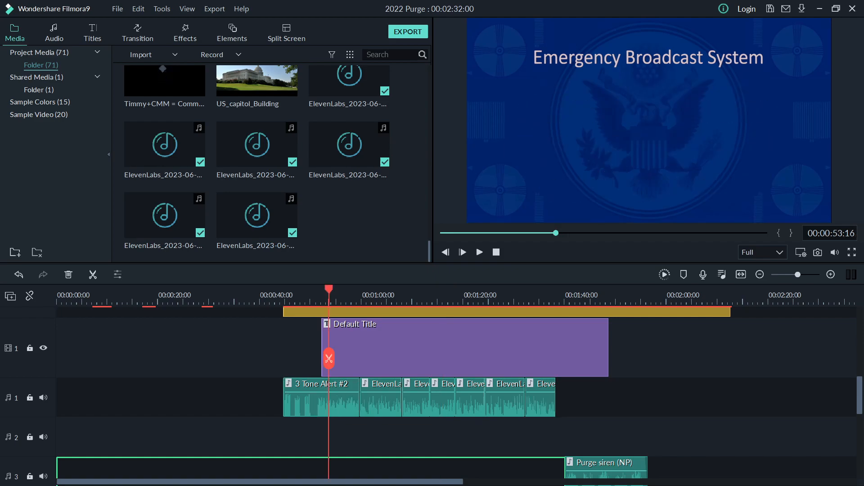
pyautogui.moveTo(329, 359); pyautogui.dragTo(359, 359)
pyautogui.press('Escape')
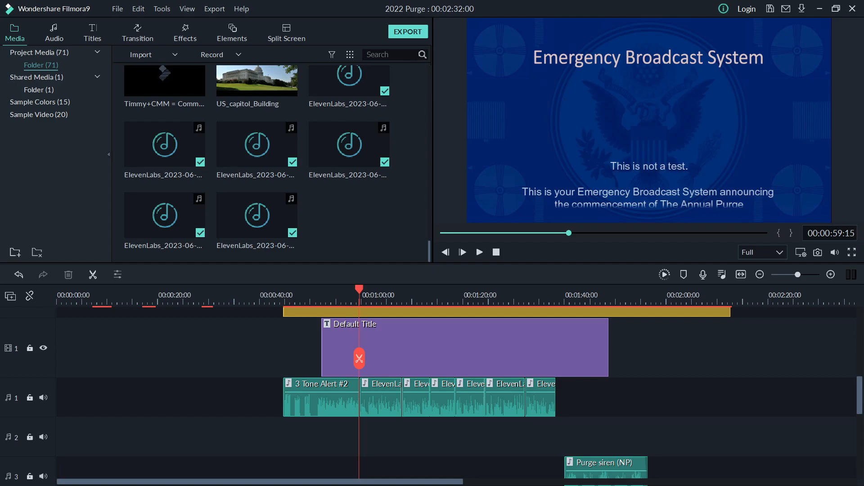
pyautogui.press('space')
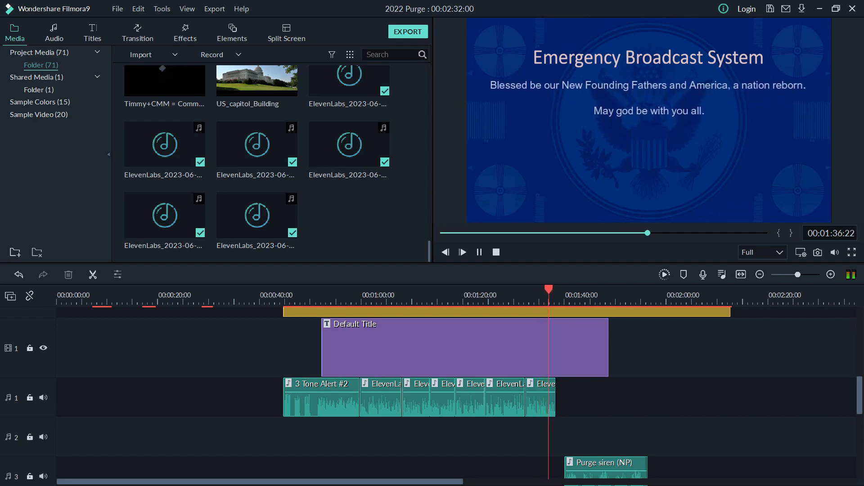
pyautogui.press('space')
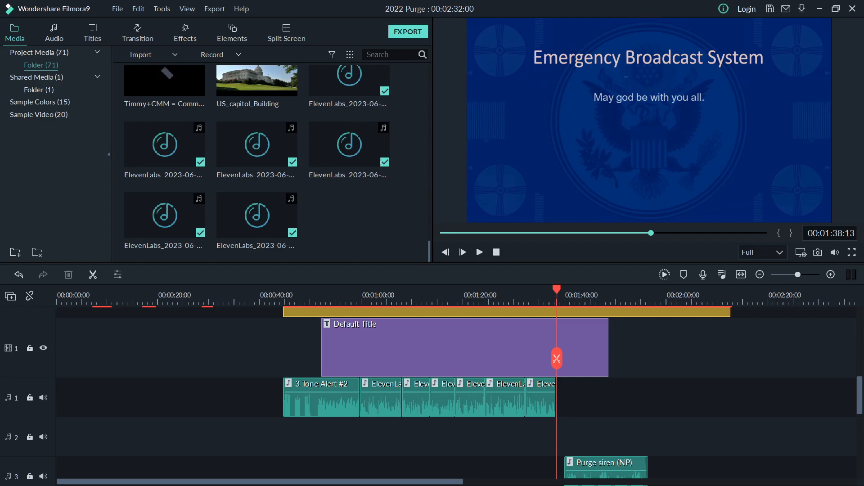
pyautogui.click(366, 296)
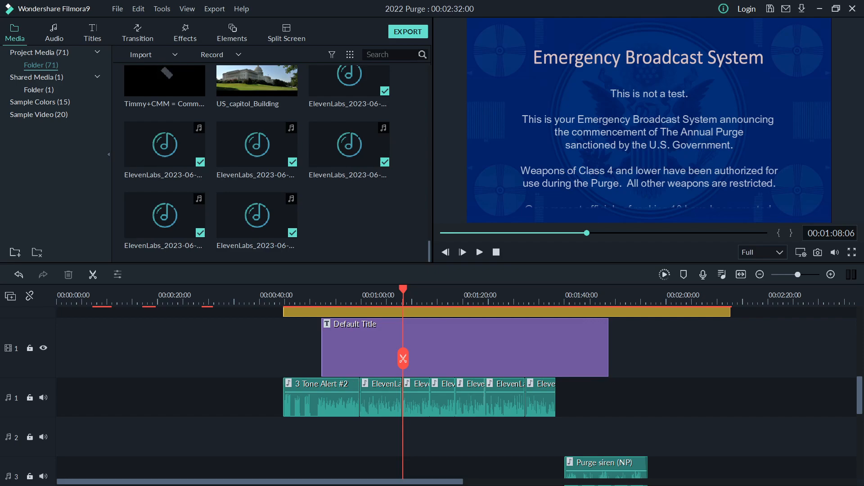
pyautogui.moveTo(290, 339); pyautogui.dragTo(638, 349)
pyautogui.press('Delete')
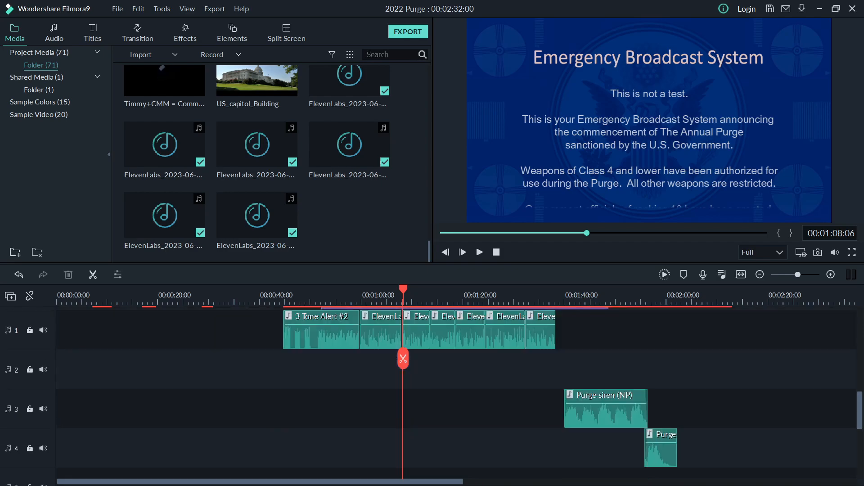
pyautogui.hotkey('ctrl', 'z')
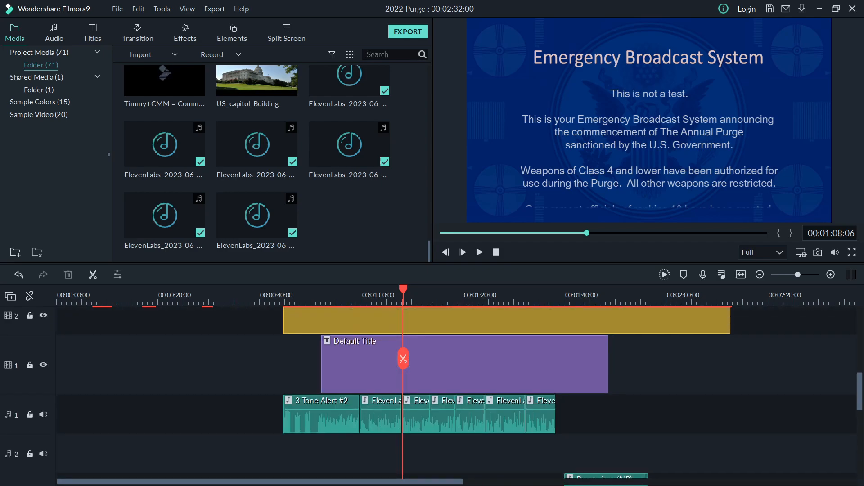
pyautogui.click(189, 364)
pyautogui.scroll(2, 455, 391)
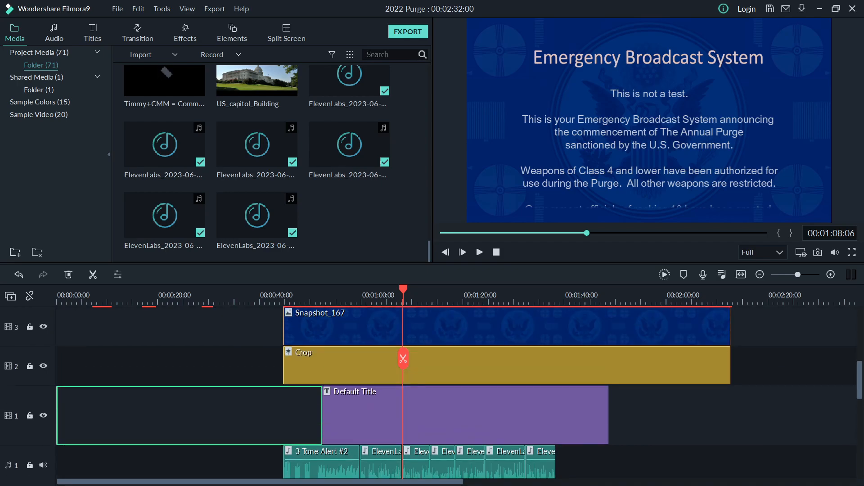
pyautogui.scroll(-3, 456, 391)
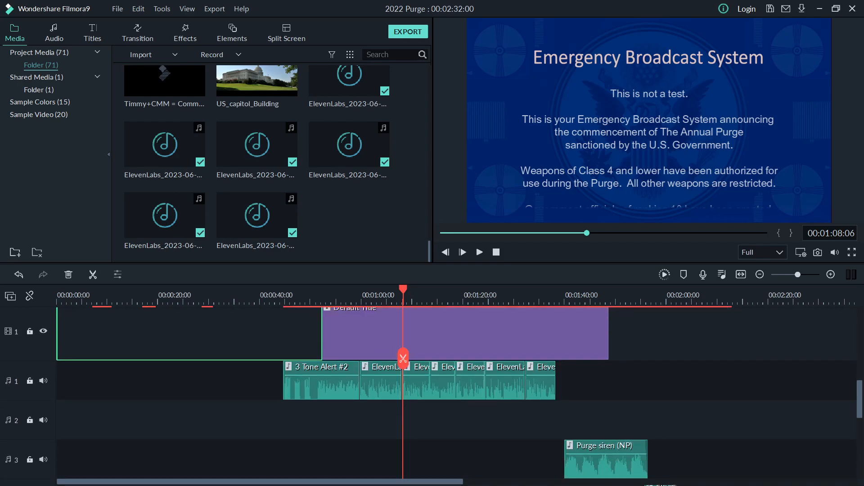
# Scrub the scrolling title to 00:01:04:09 and 00:01:25:21, and view the text settings of the Default Title clip.
pyautogui.moveTo(403, 289); pyautogui.dragTo(383, 289)
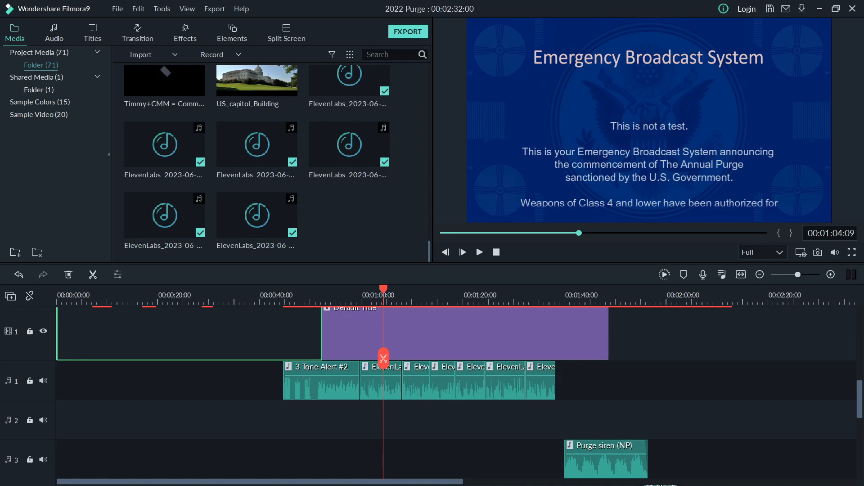
pyautogui.moveTo(383, 289); pyautogui.dragTo(492, 289)
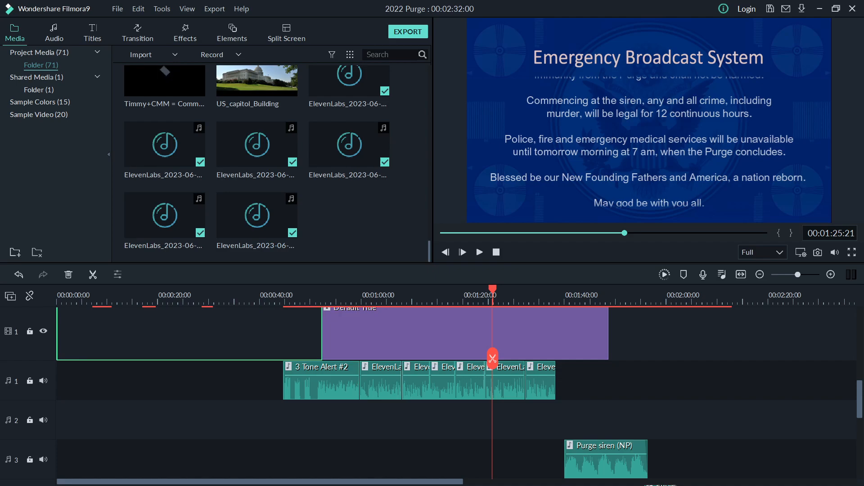
pyautogui.doubleClick(492, 359)
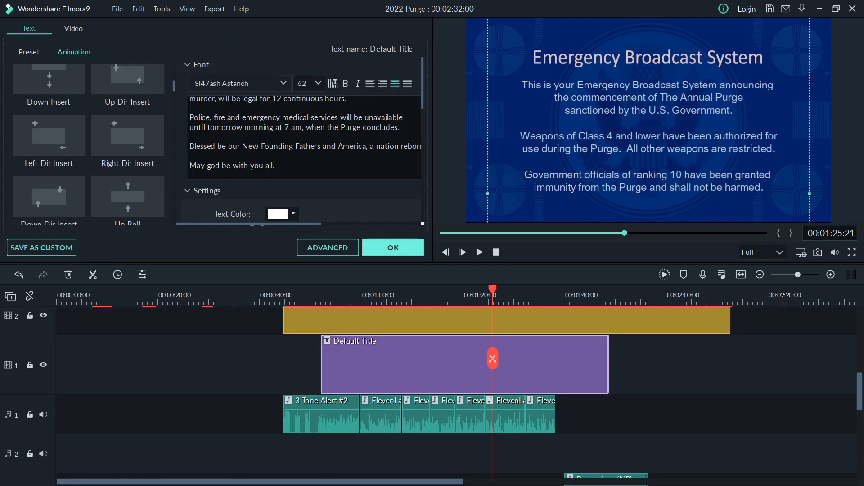
pyautogui.click(393, 247)
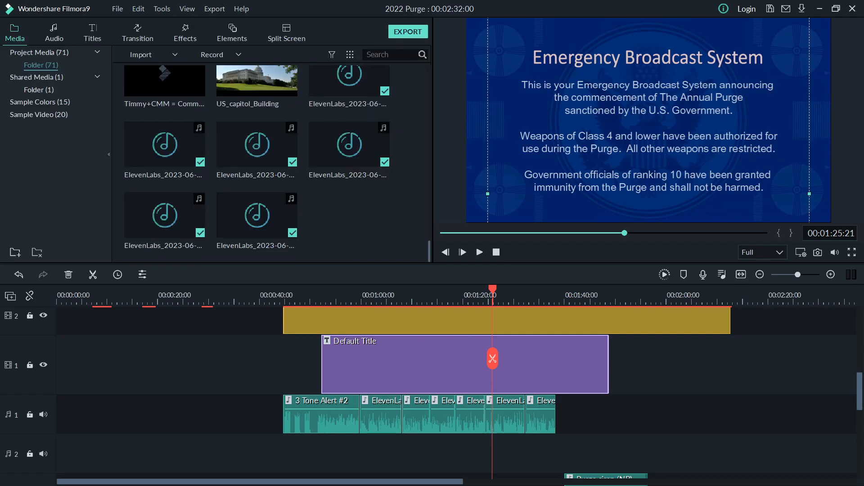
# Recheck the Default Title clip and the blending settings of the Snapshot_167 background clip.
pyautogui.doubleClick(464, 364)
pyautogui.doubleClick(506, 321)
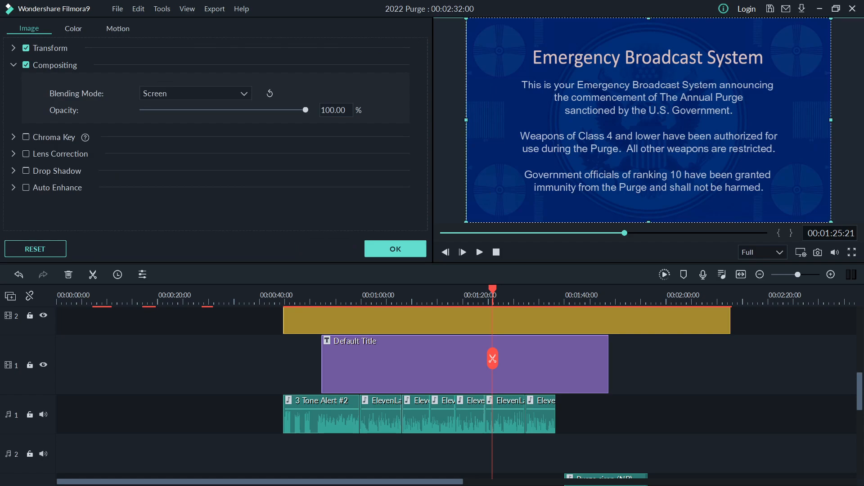
pyautogui.scroll(3, 450, 387)
pyautogui.click(170, 343)
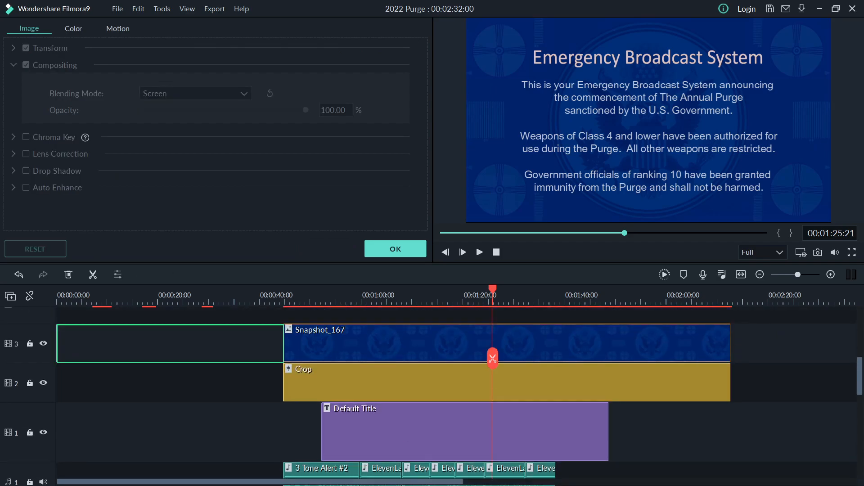
# Lock video tracks 6, 3 and 2, which hold the logo, background and Crop effect.
pyautogui.scroll(3, 450, 391)
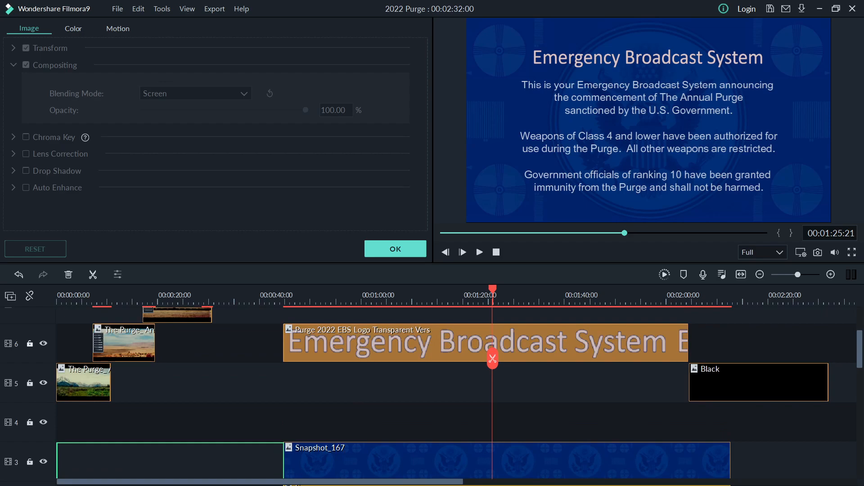
pyautogui.click(29, 343)
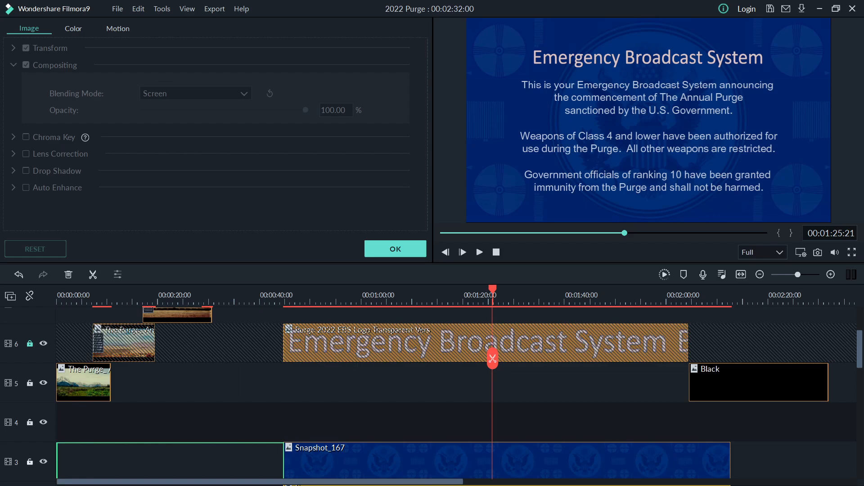
pyautogui.scroll(-3, 450, 392)
pyautogui.click(30, 377)
pyautogui.scroll(-3, 492, 359)
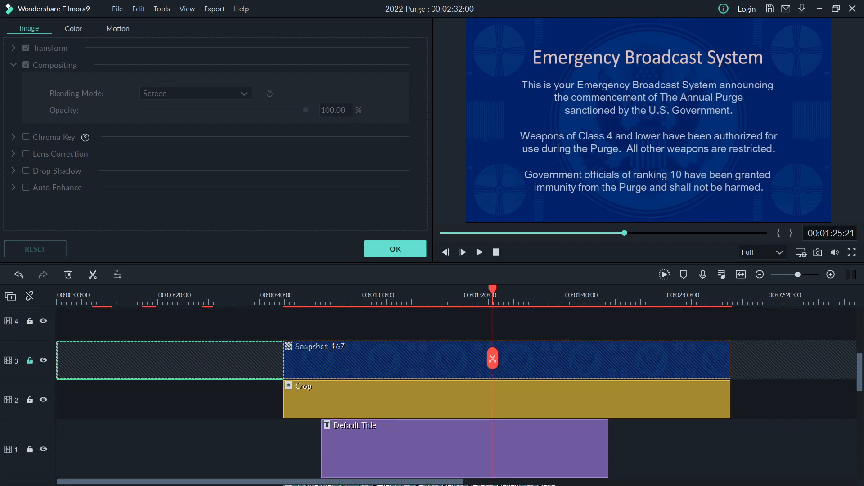
pyautogui.click(30, 366)
pyautogui.scroll(-2, 456, 392)
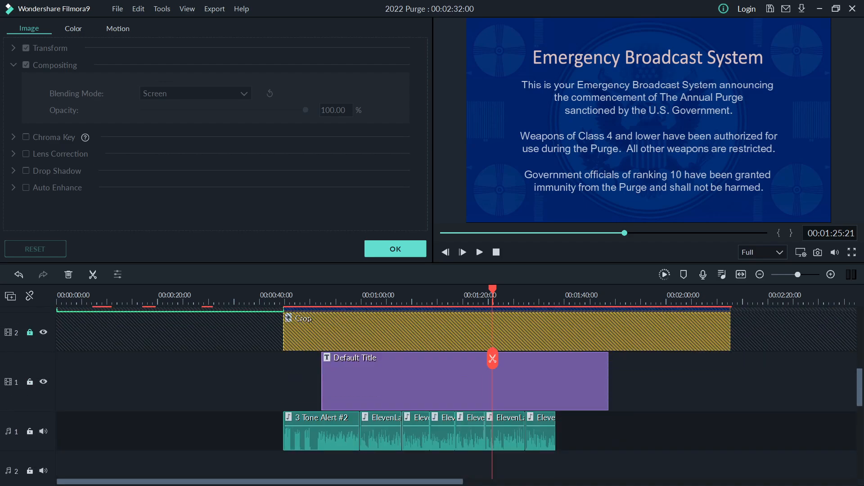
# Move the Default Title's text block slightly up in the preview and adjust its horizontal position.
pyautogui.doubleClick(423, 381)
pyautogui.moveTo(648, 136)
pyautogui.mouseDown()
pyautogui.moveTo(648, 156)
pyautogui.moveTo(648, 121)
pyautogui.mouseUp()
pyautogui.moveTo(487, 179); pyautogui.dragTo(486, 179)
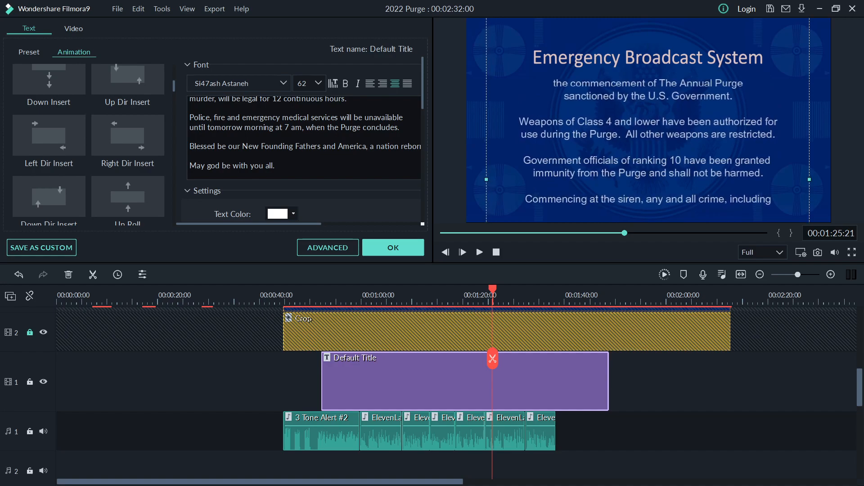
pyautogui.moveTo(486, 179)
pyautogui.mouseDown()
pyautogui.moveTo(454, 180)
pyautogui.moveTo(490, 179)
pyautogui.mouseUp()
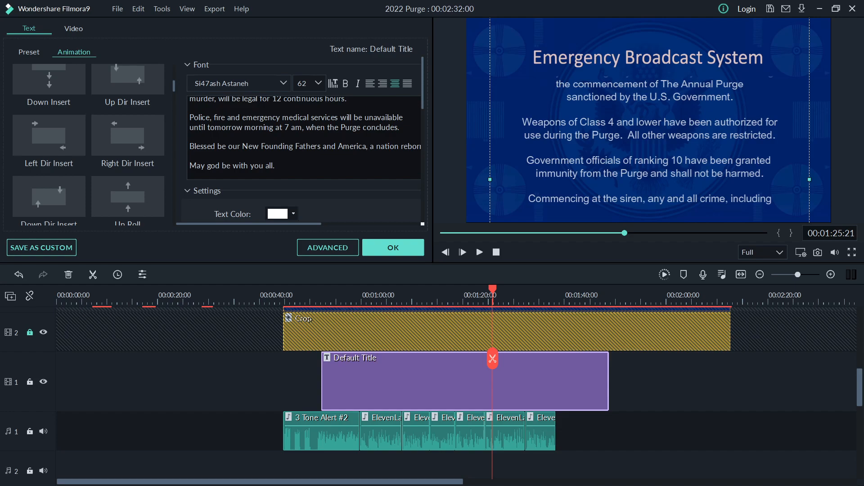
# Check the title text's centring in full-screen preview at 00:01:25:21 and nudge the text block slightly left between checks.
pyautogui.hotkey('alt', 'Return')
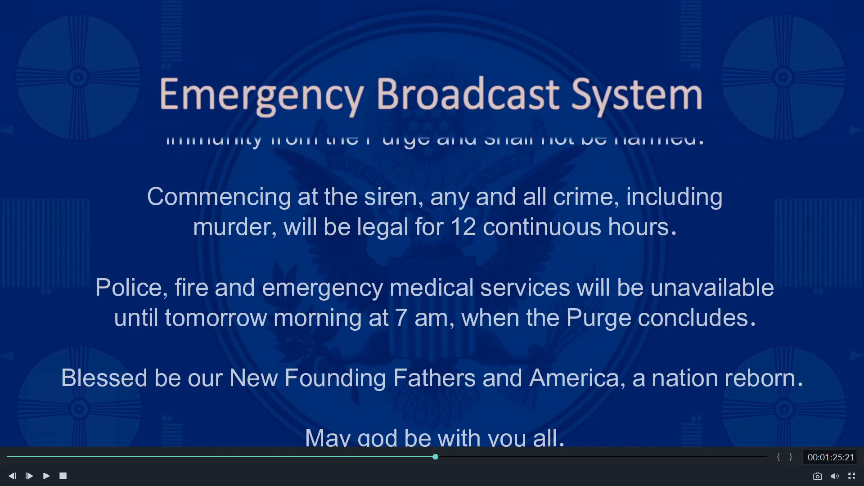
pyautogui.press('Escape')
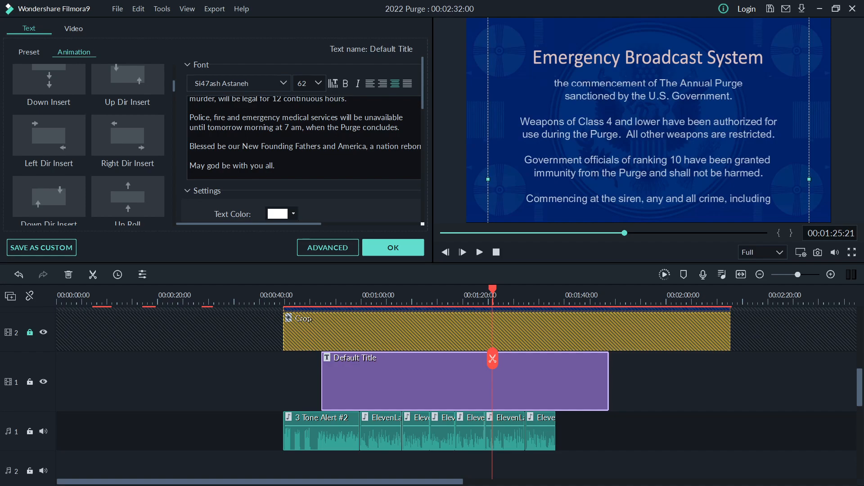
pyautogui.hotkey('alt', 'Return')
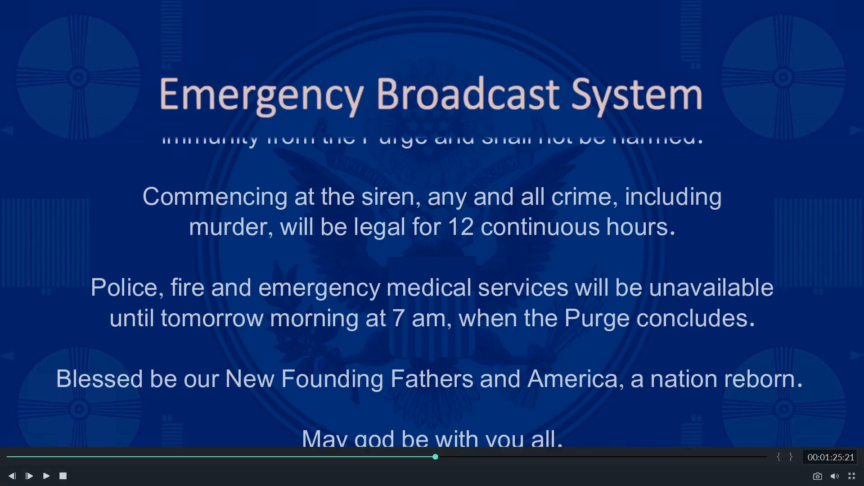
pyautogui.press('Escape')
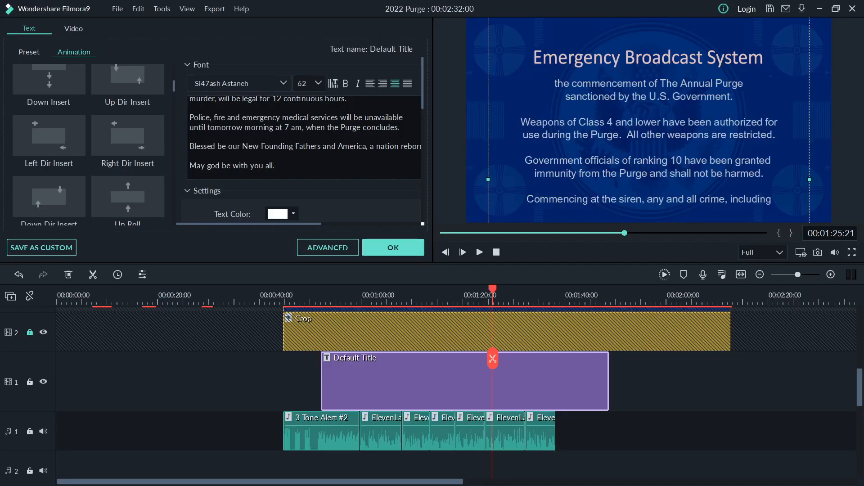
# Close the Default Title's text settings and select the last ElevenLabs narration clip on audio track 1.
pyautogui.press('Escape')
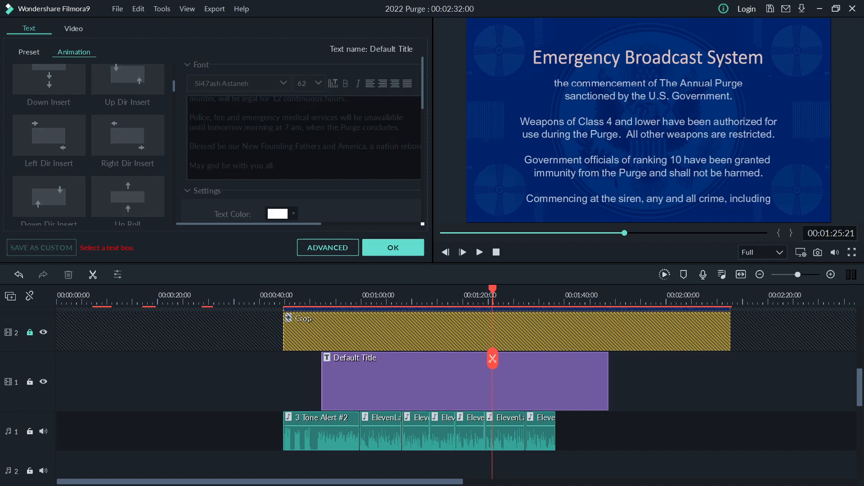
pyautogui.click(393, 247)
pyautogui.click(540, 430)
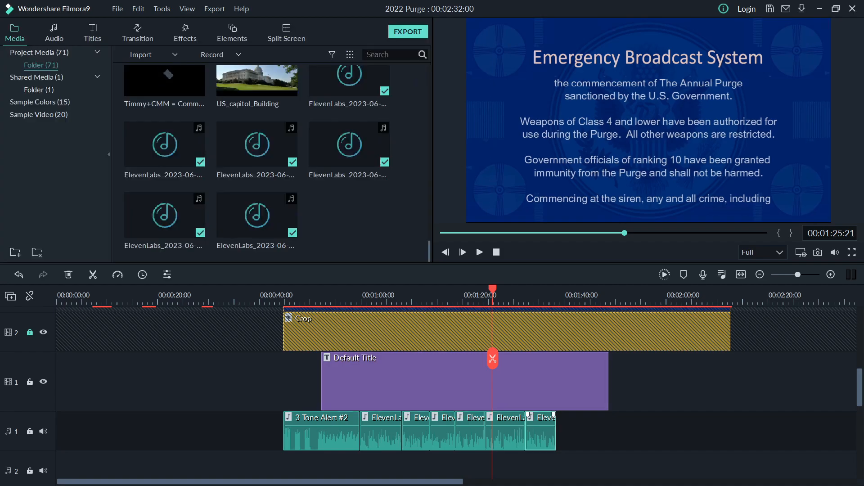
# Play the broadcast from the start of the Purge siren (NP) clip, stop at 00:01:45:23 and review the upper video tracks.
pyautogui.scroll(-3, 540, 430)
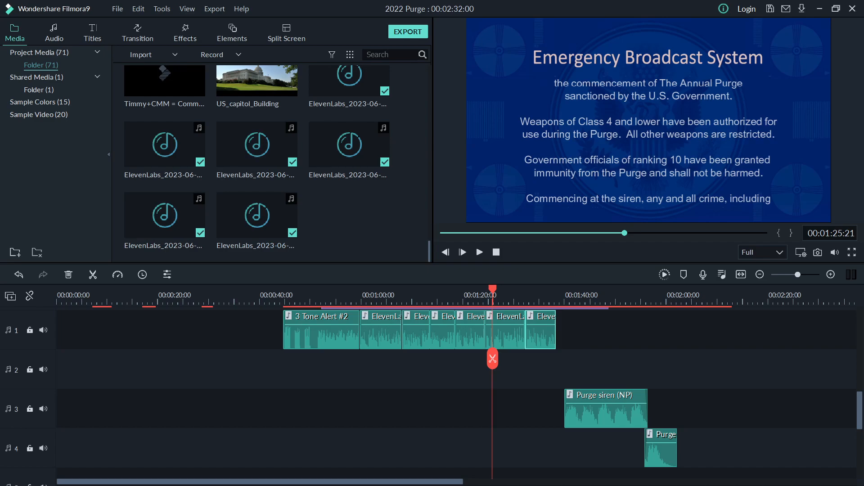
pyautogui.moveTo(492, 358); pyautogui.dragTo(565, 357)
pyautogui.press('space')
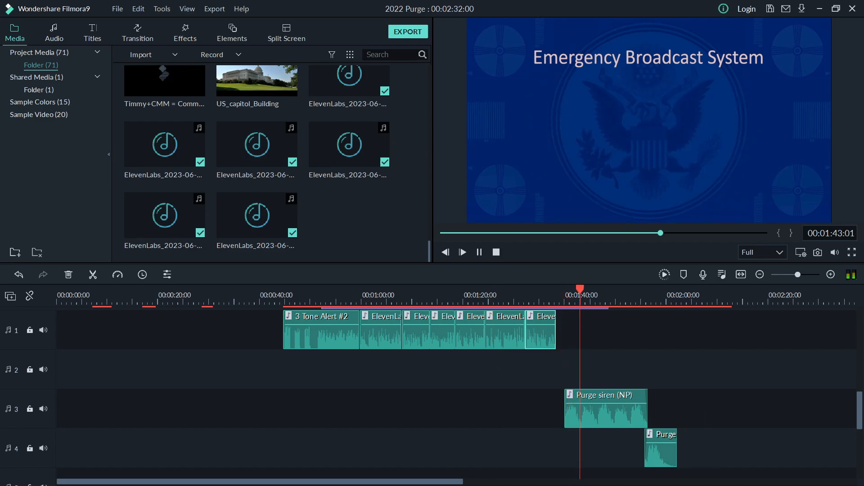
pyautogui.scroll(5, 456, 391)
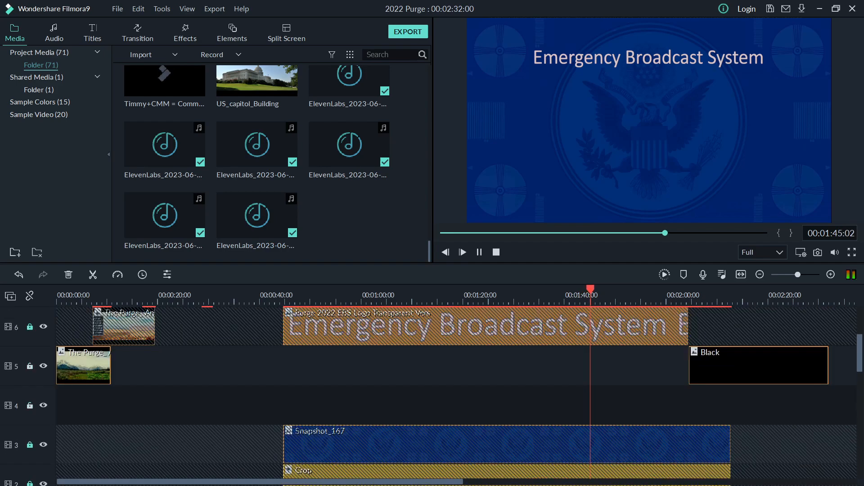
pyautogui.scroll(2, 594, 357)
pyautogui.press('space')
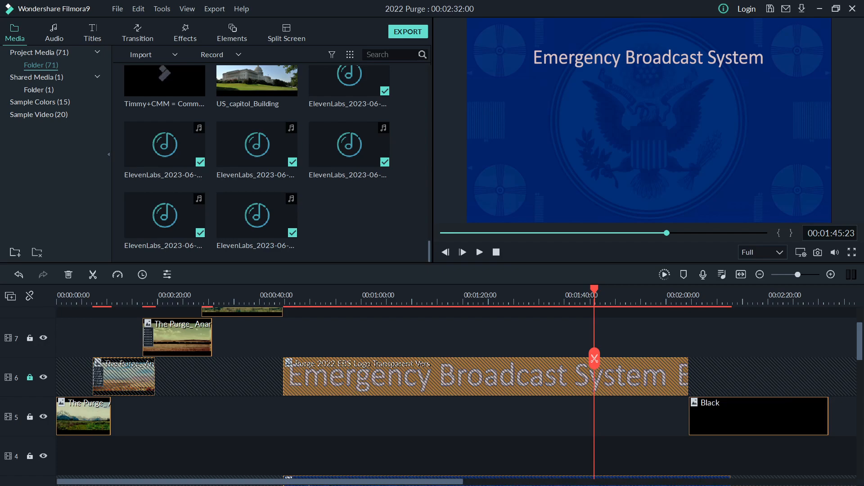
pyautogui.scroll(3, 456, 391)
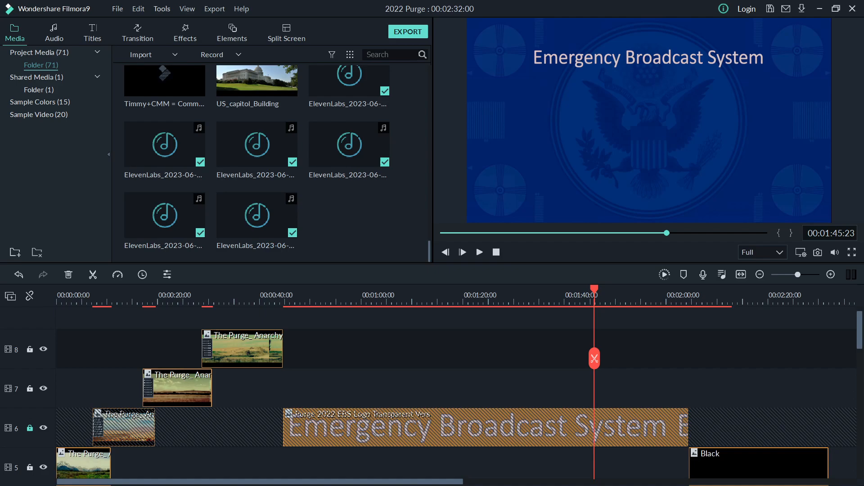
# Find the alternative seal backgrounds in the project media and preview Snapshot_164 and Snapshot_163.
pyautogui.scroll(-10, 257, 175)
pyautogui.scroll(3, 349, 240)
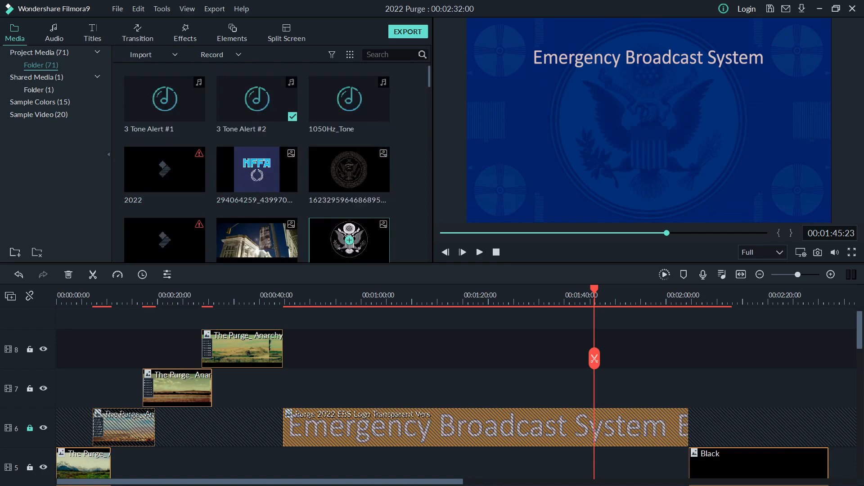
pyautogui.scroll(-10, 349, 240)
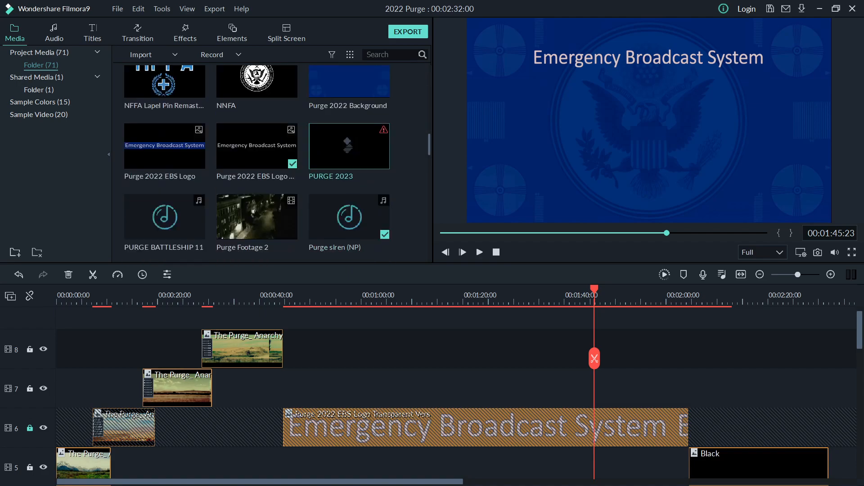
pyautogui.scroll(-5, 257, 106)
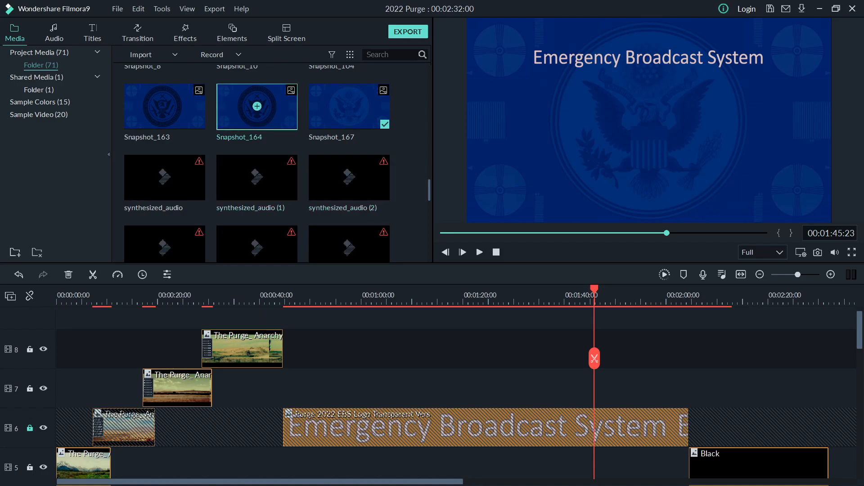
pyautogui.doubleClick(257, 106)
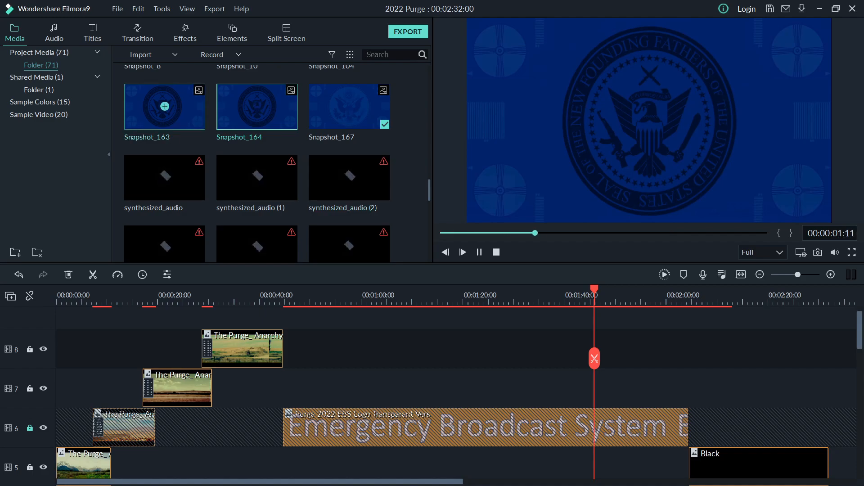
pyautogui.doubleClick(165, 106)
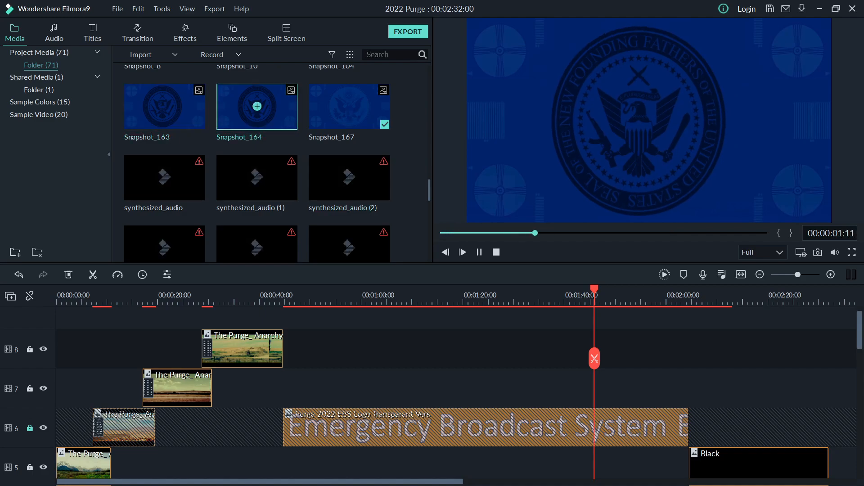
pyautogui.doubleClick(257, 106)
# Unlock video track 3 and place Snapshot_164 on video track 4 above the start of the Snapshot_167 clip.
pyautogui.scroll(-2, 450, 391)
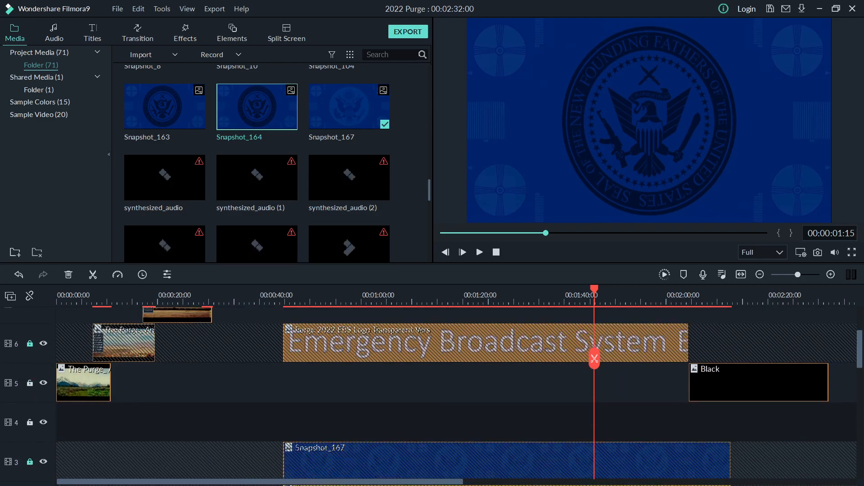
pyautogui.scroll(-2, 594, 358)
pyautogui.click(30, 395)
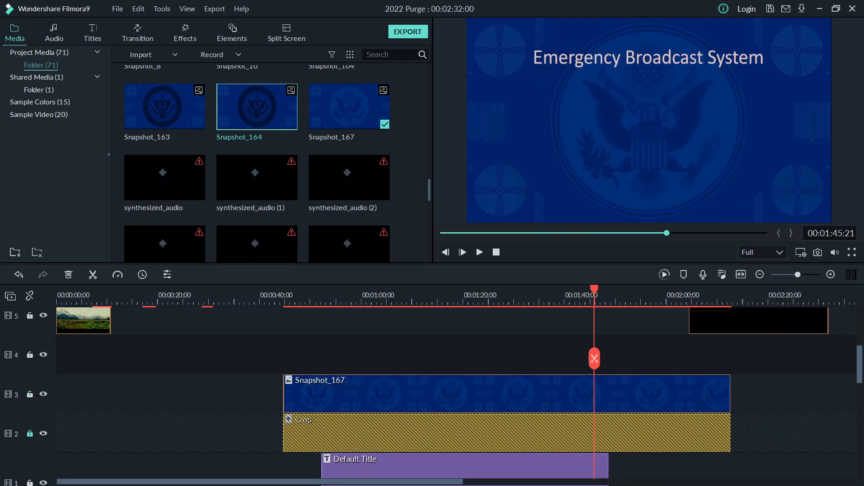
pyautogui.moveTo(595, 358); pyautogui.dragTo(349, 359)
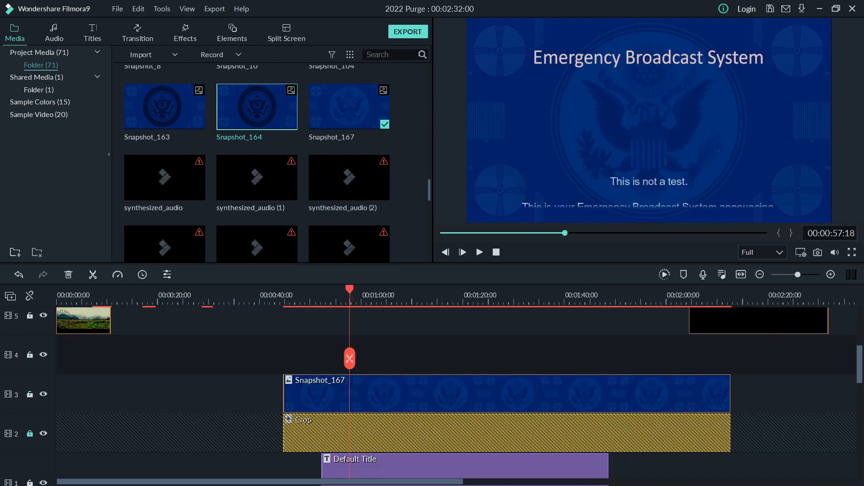
pyautogui.rightClick(424, 395)
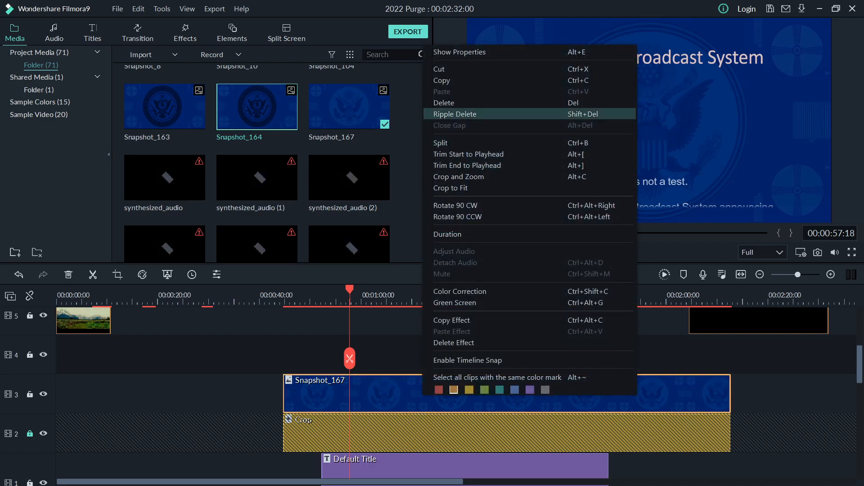
pyautogui.moveTo(256, 106); pyautogui.dragTo(327, 360)
# Check the start of the stacked background clips up close and delete the Snapshot_167 clip from video track 3.
pyautogui.click(289, 295)
pyautogui.hotkey('ctrl', '=')
pyautogui.hotkey('ctrl', '=')
pyautogui.click(274, 295)
pyautogui.hotkey('ctrl', '=')
pyautogui.hotkey('ctrl', '=')
pyautogui.rightClick(212, 397)
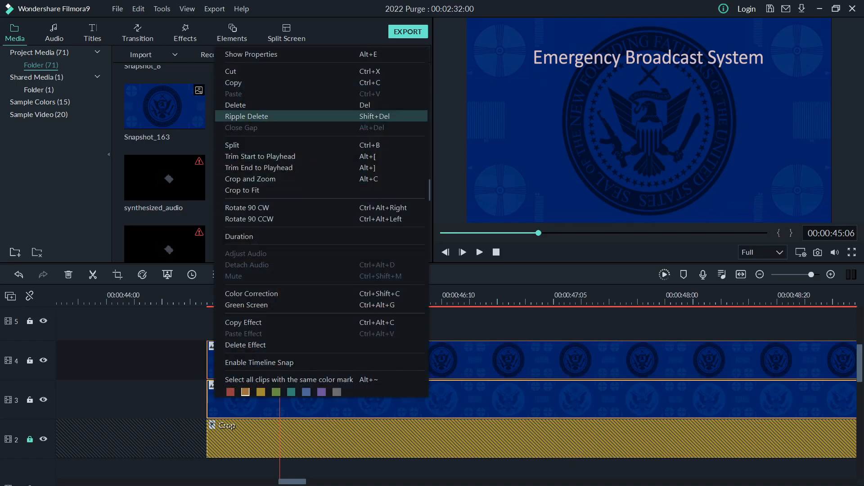
pyautogui.click(234, 104)
# Extend the Snapshot_164 clip past the end of the Default Title, set its blending mode to Screen and check playback.
pyautogui.moveTo(811, 274); pyautogui.dragTo(797, 275)
pyautogui.moveTo(239, 360); pyautogui.dragTo(495, 360)
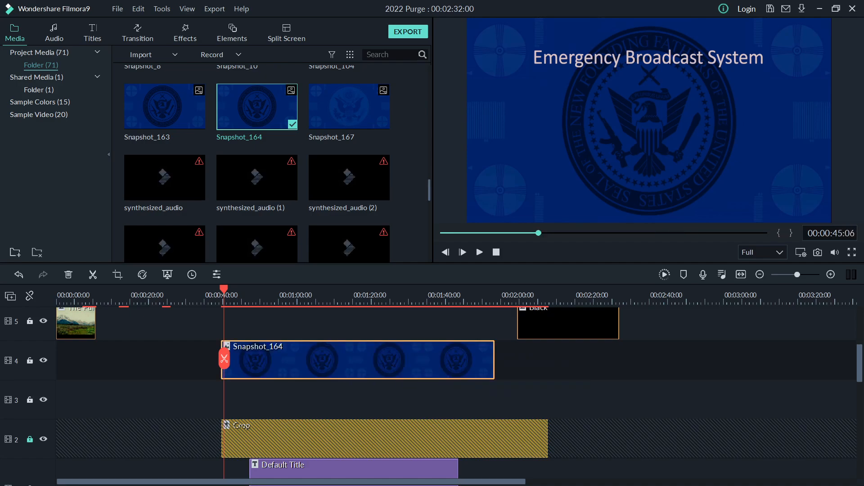
pyautogui.doubleClick(358, 360)
pyautogui.click(194, 94)
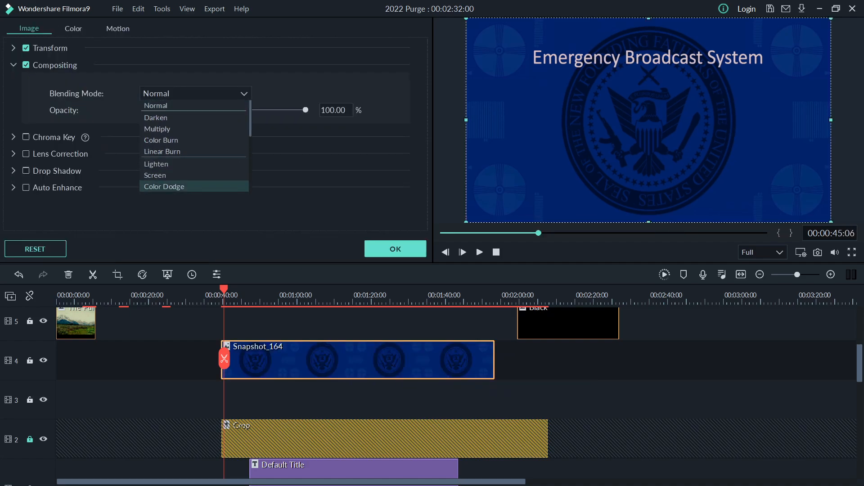
pyautogui.click(286, 296)
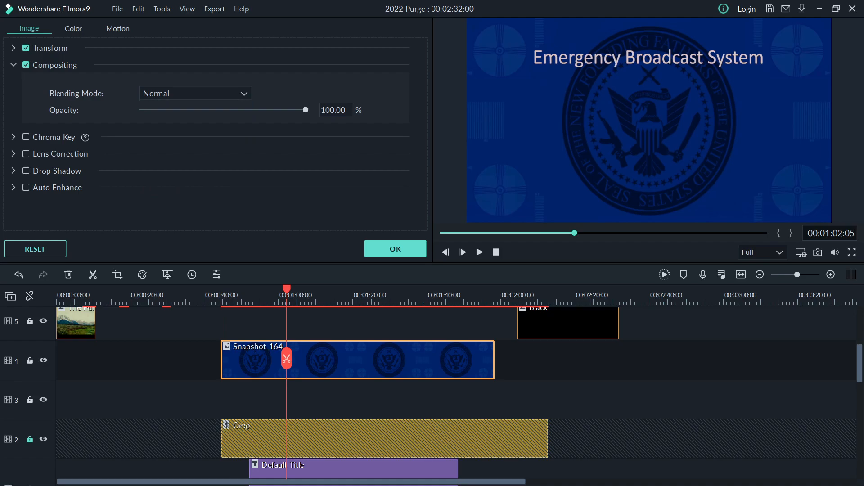
pyautogui.click(195, 94)
pyautogui.click(153, 175)
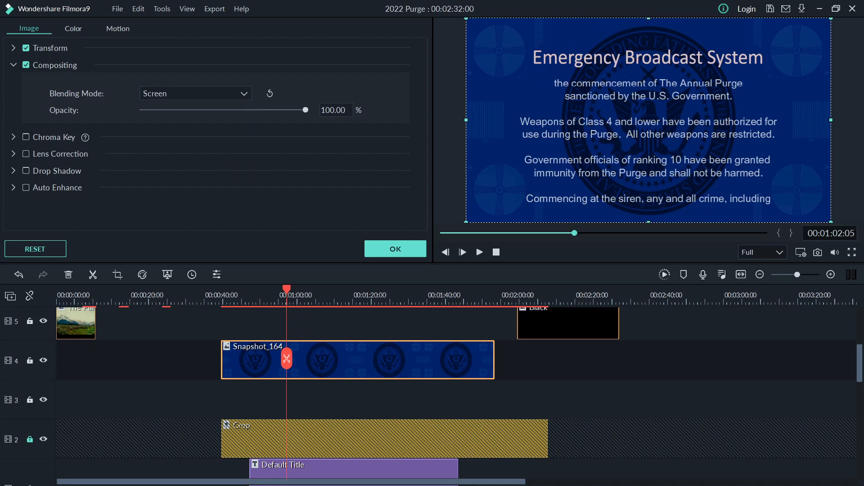
pyautogui.press('space')
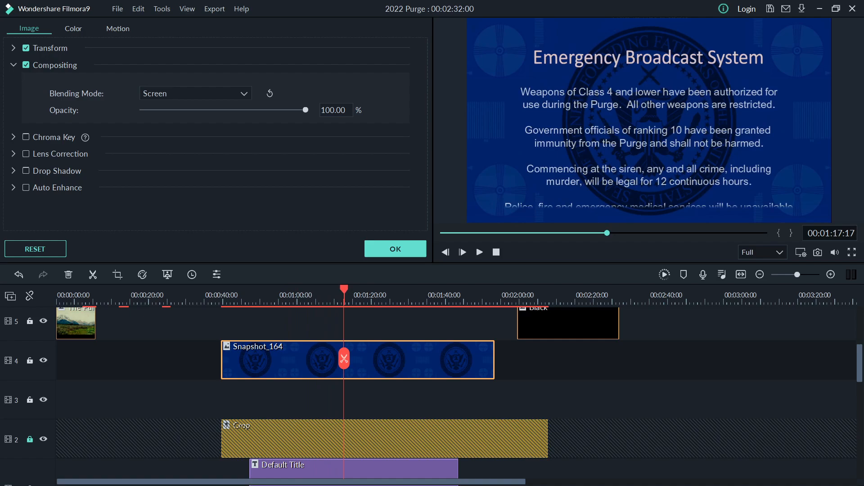
# Undo the background swap to restore Snapshot_167, remove Snapshot_164 and relock video track 3.
pyautogui.hotkey('ctrl', 'z')
pyautogui.hotkey('ctrl', 'z')
pyautogui.hotkey('ctrl', 'z')
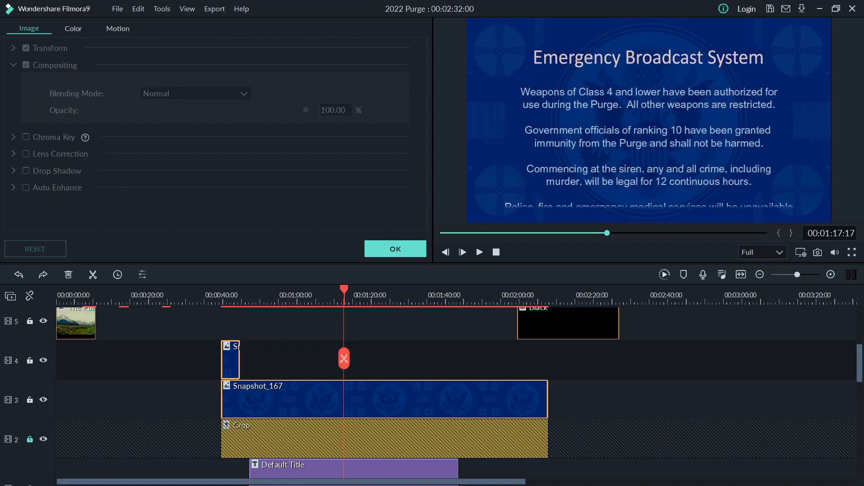
pyautogui.click(394, 248)
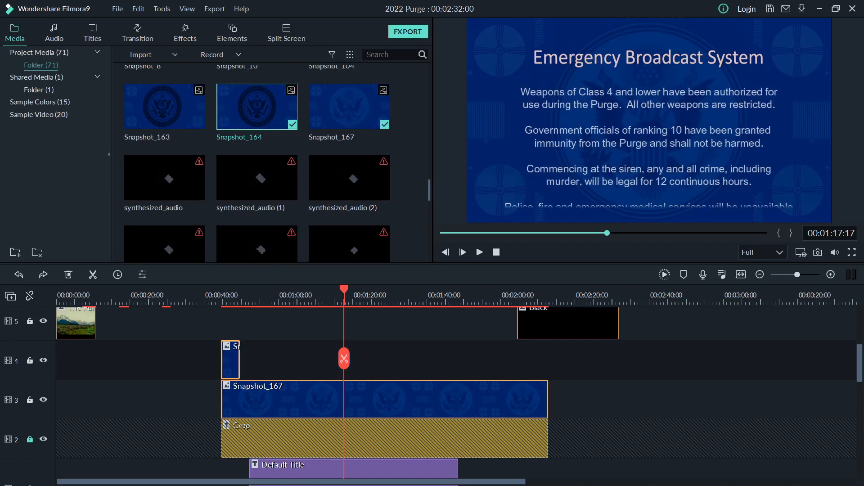
pyautogui.moveTo(230, 360); pyautogui.dragTo(232, 360)
pyautogui.hotkey('ctrl', 'z')
pyautogui.hotkey('ctrl', 'z')
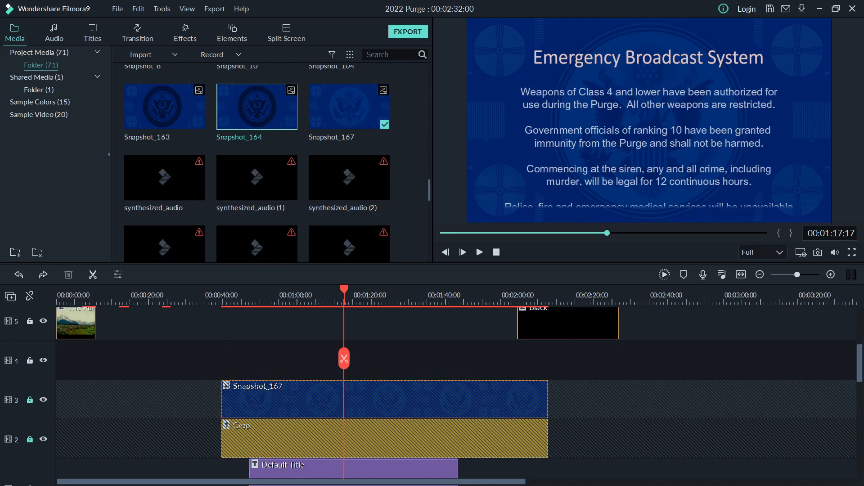